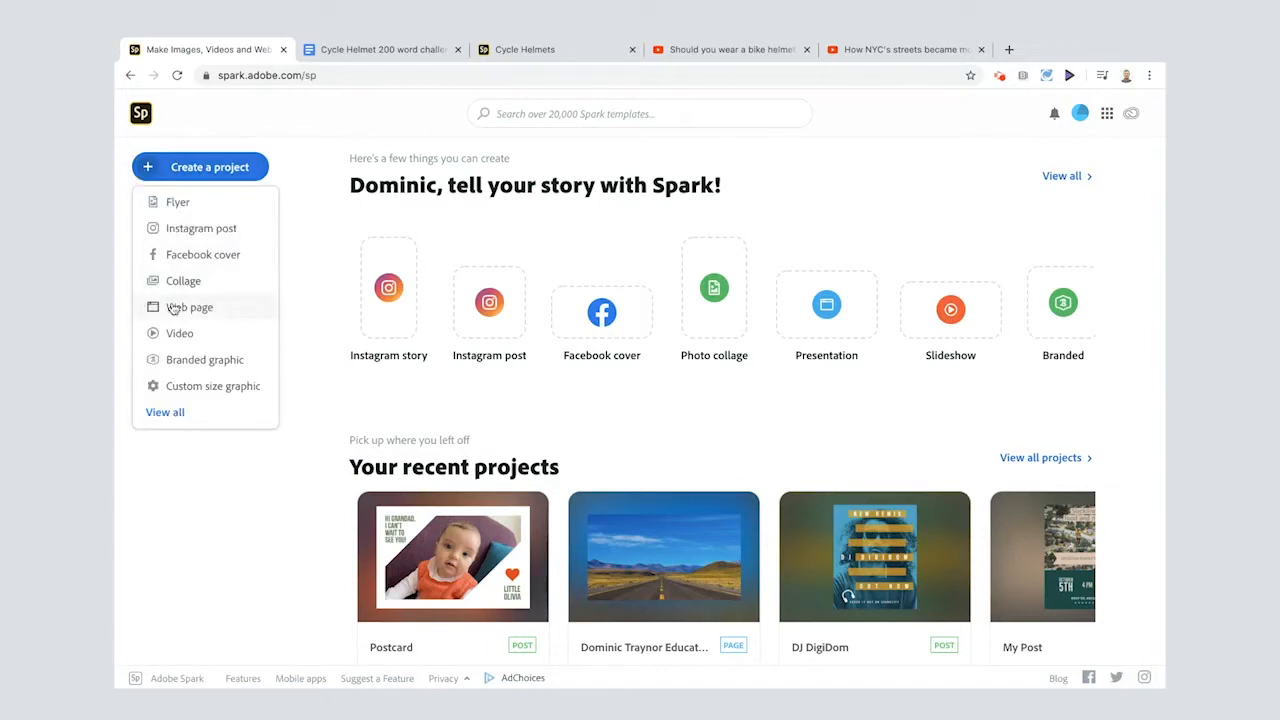
Create a new web page project titled "Cycle Helmets" with the subtitle "200 WORD CHALLENGE"
left_click(171, 309)
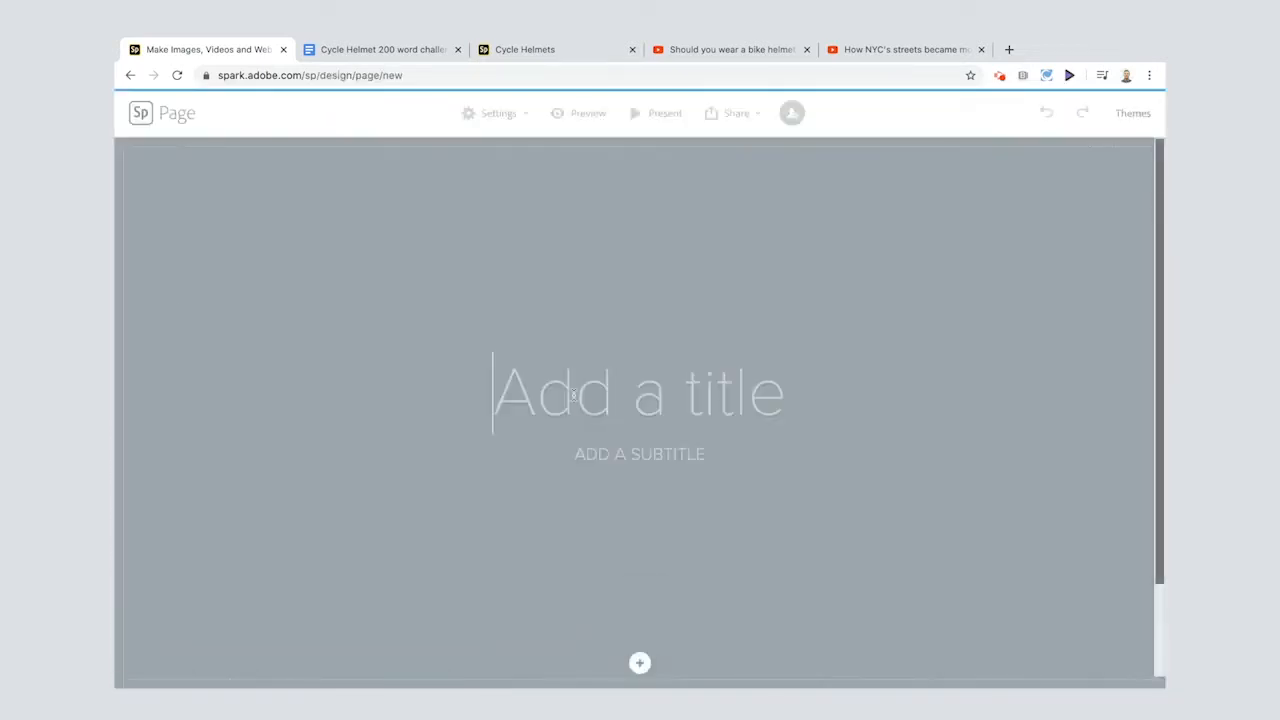
left_click(573, 395)
type("Cycle Helmets")
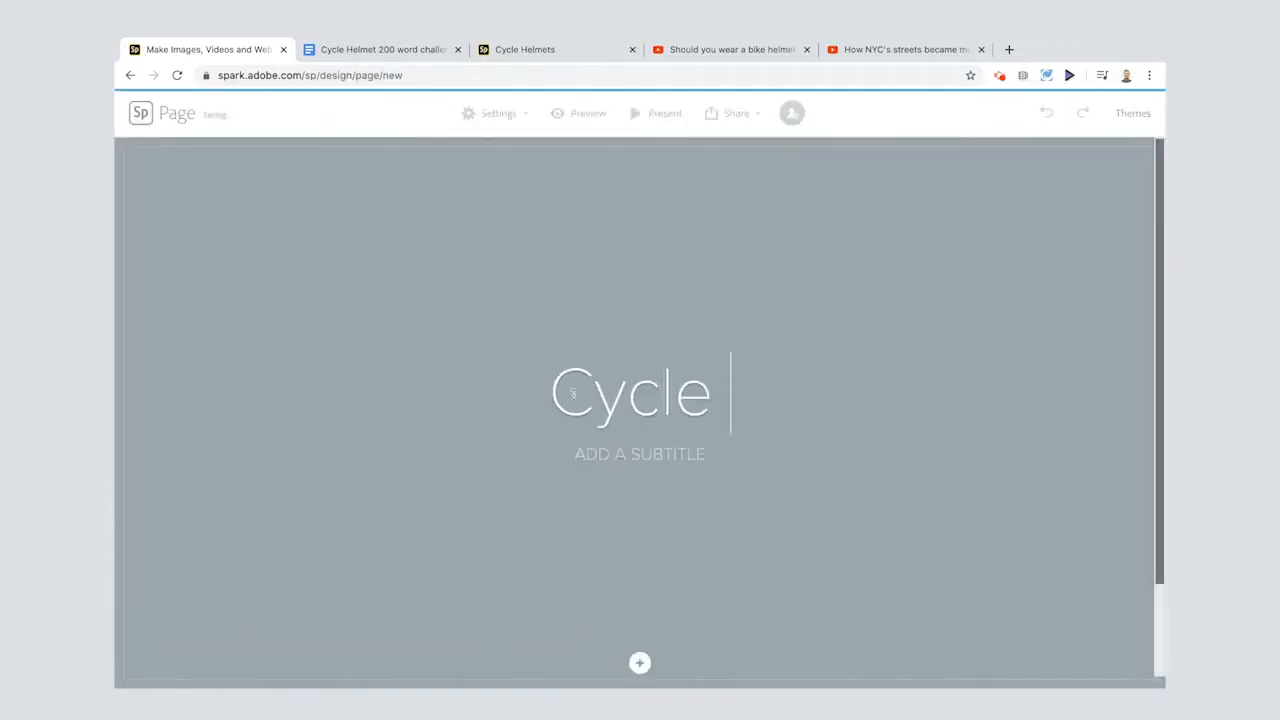
left_click(643, 451)
type("200 WORD CHALLENGE")
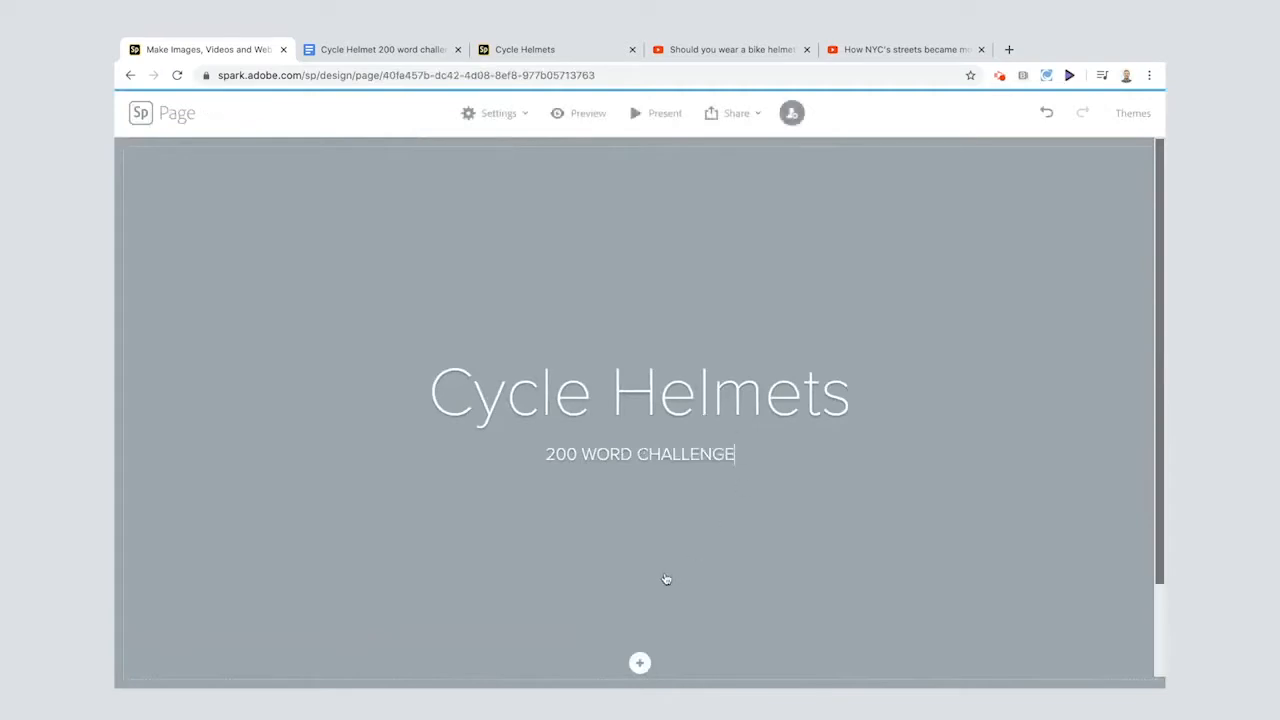
Search the free photos for "cycling" and set the photo of handlebars on a road at sunset as the title background
mouse_move(664, 584)
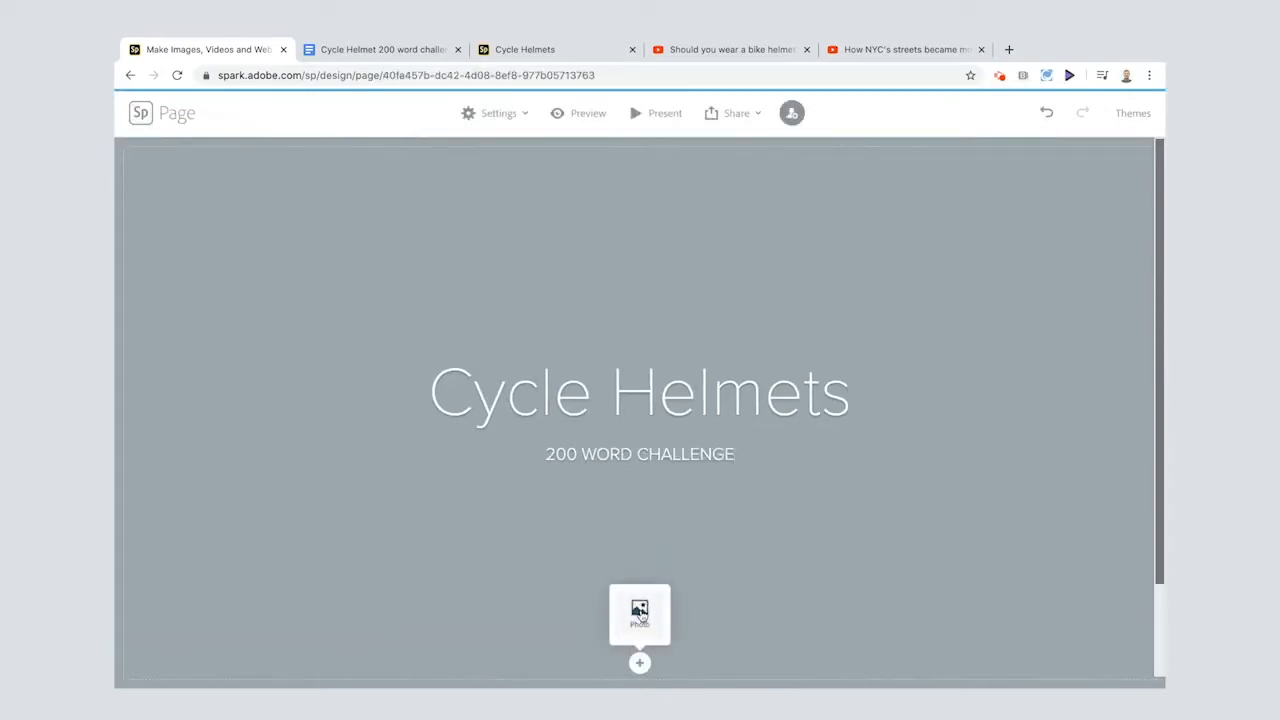
left_click(640, 610)
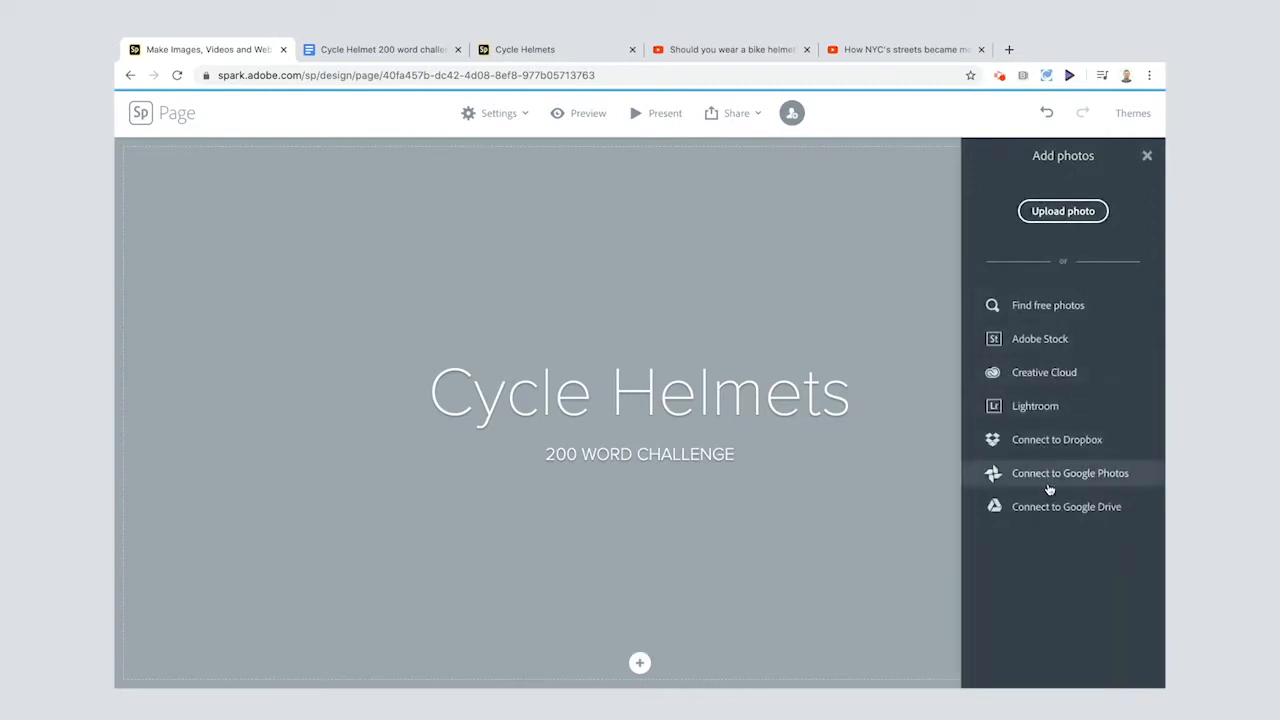
left_click(1037, 309)
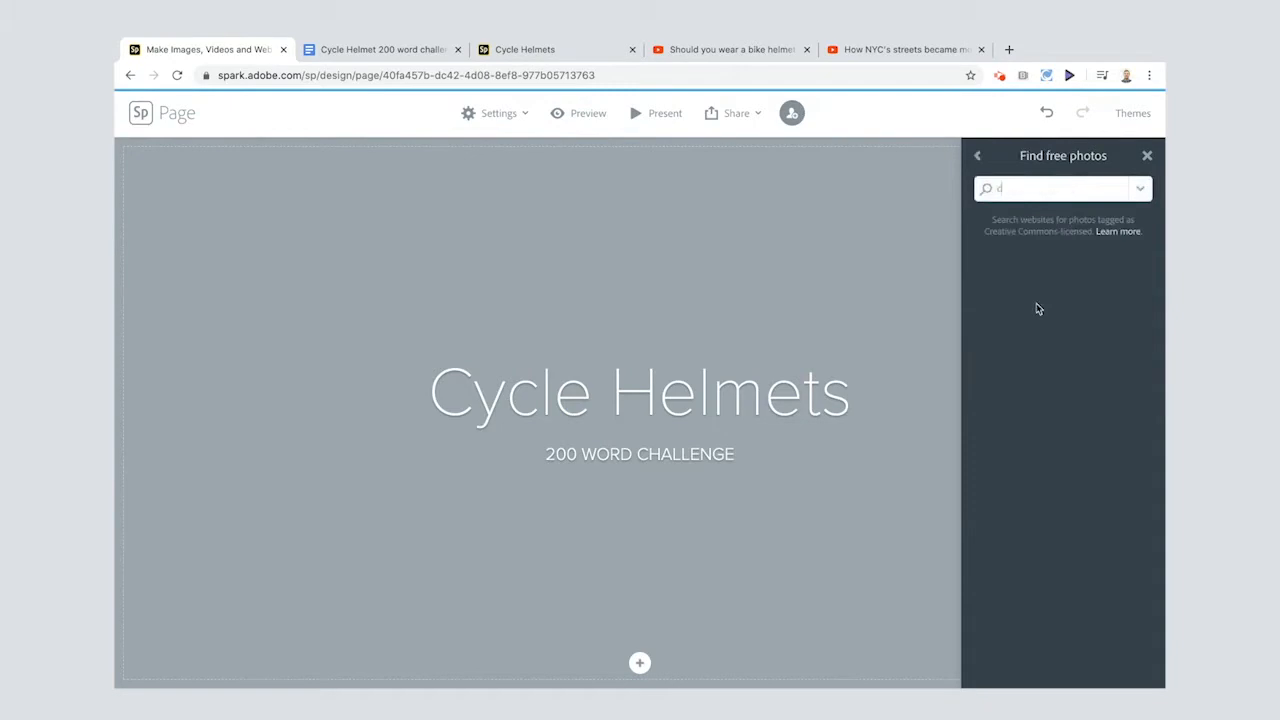
type("cycling")
key("Return")
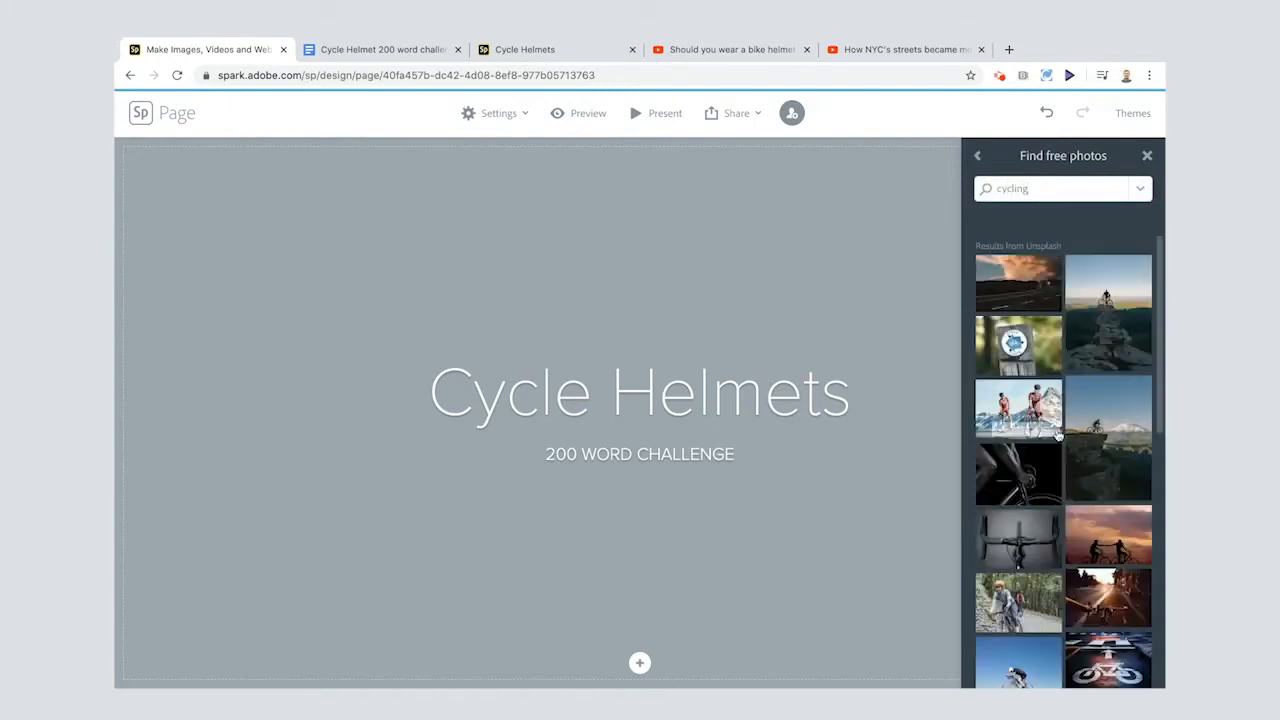
scroll(1057, 435, "down", 2)
scroll(1057, 435, "down", 3)
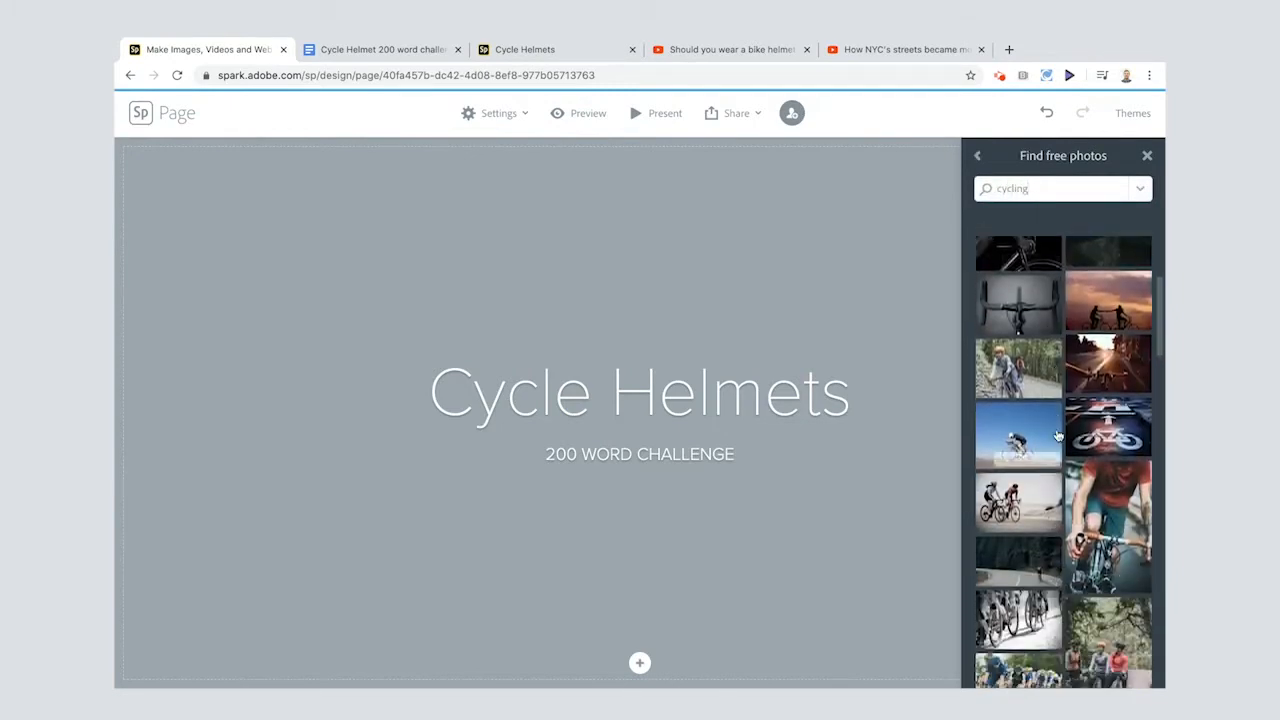
left_click(1107, 347)
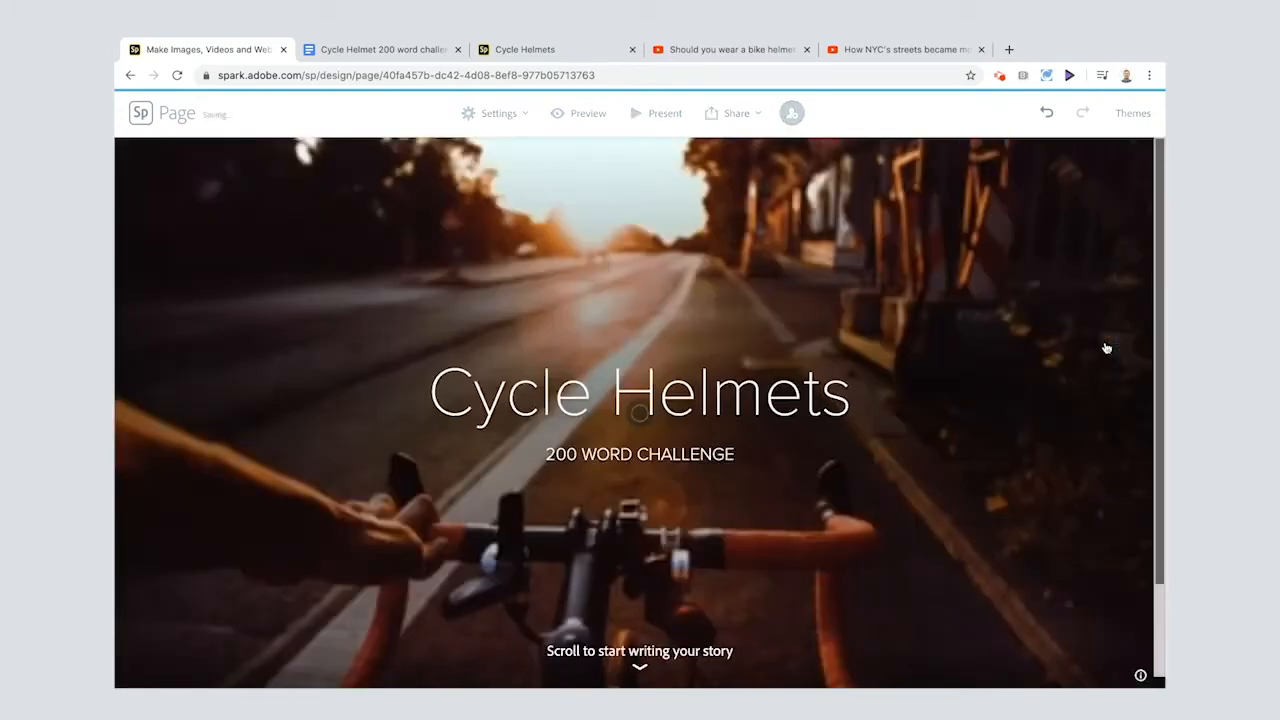
Add a text block below the cover reading "Here is my response to the 200 word challenge on cycle helmets from DigiDom."
scroll(764, 455, "down", 2)
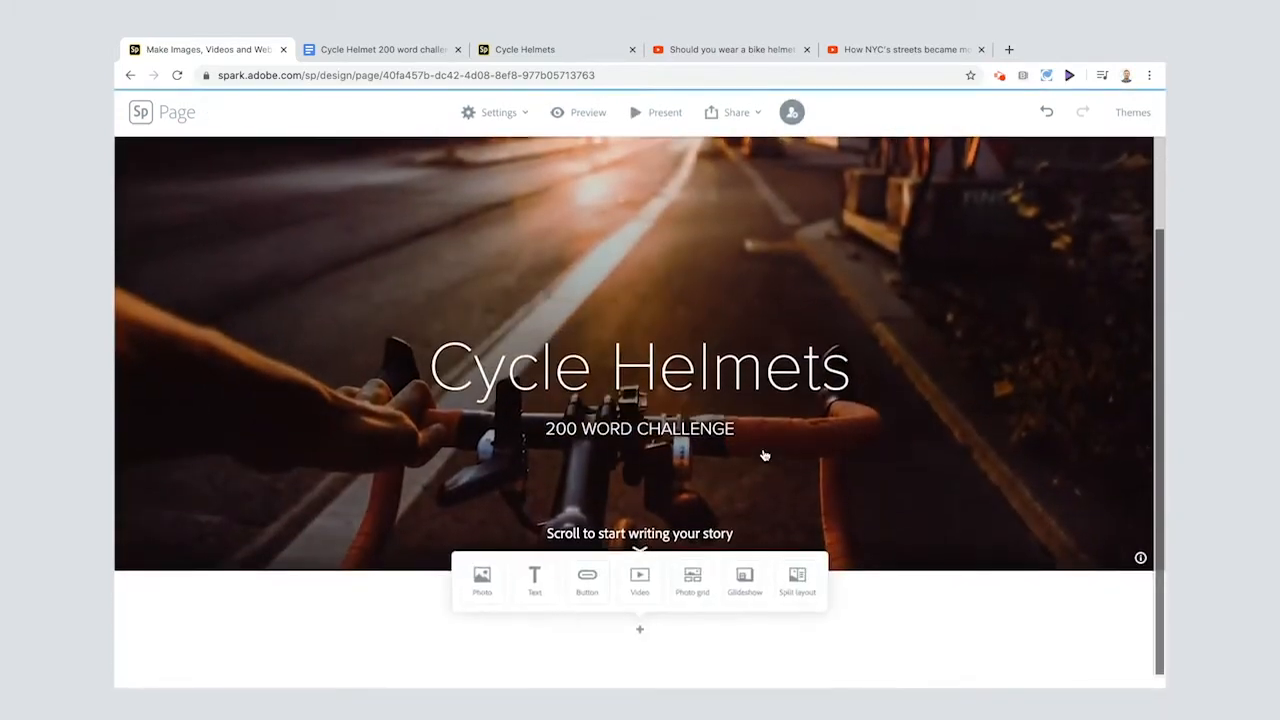
left_click(535, 580)
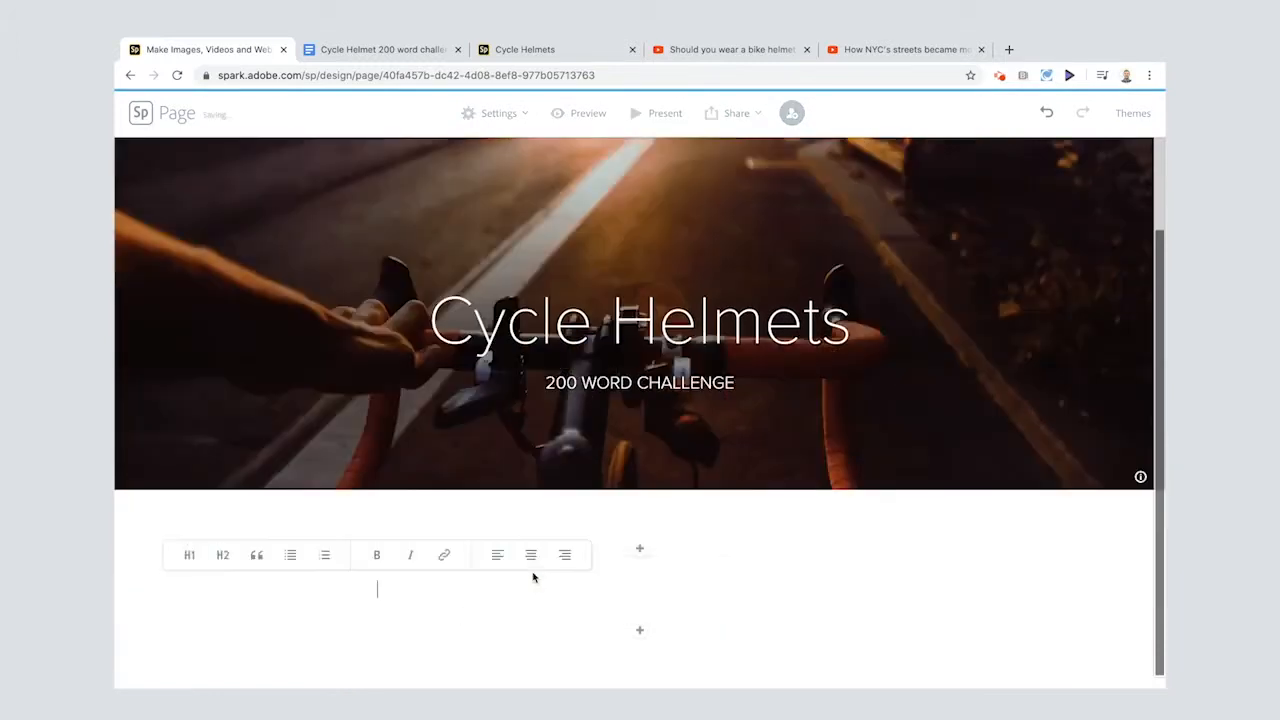
type("Here is my")
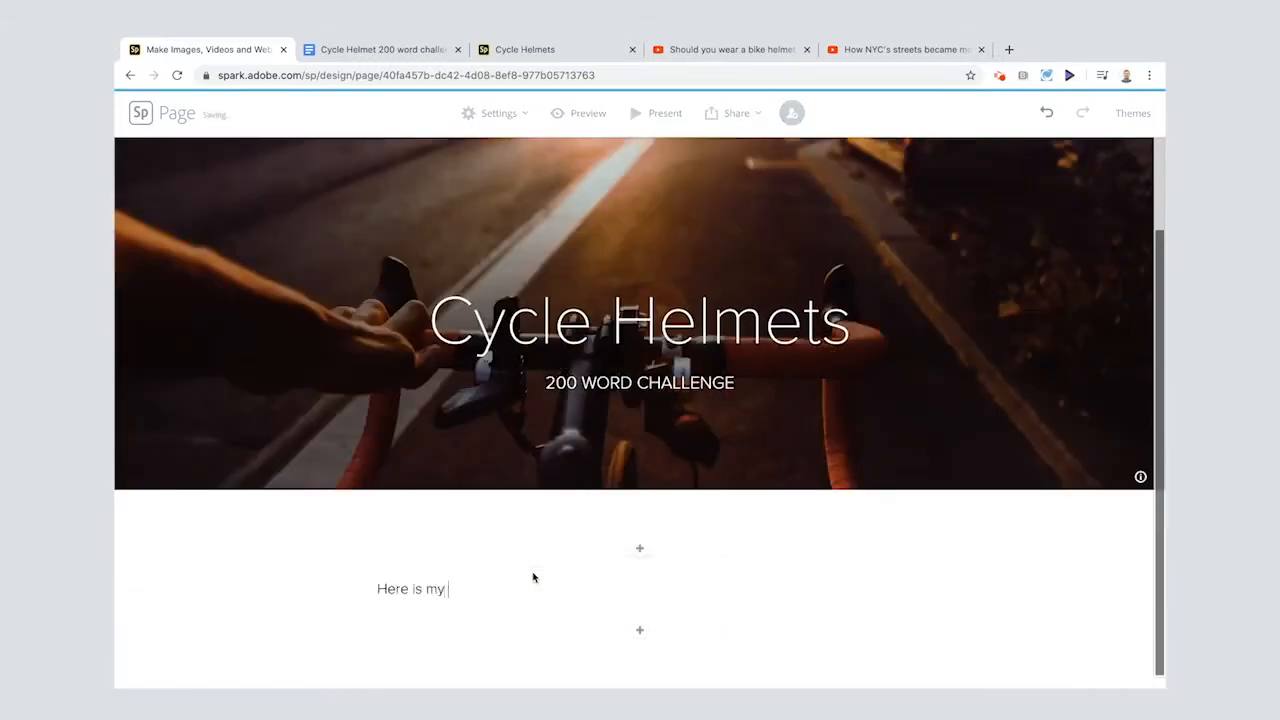
type(" response to the 200 word challenge on cycle helmets from DigiDom.")
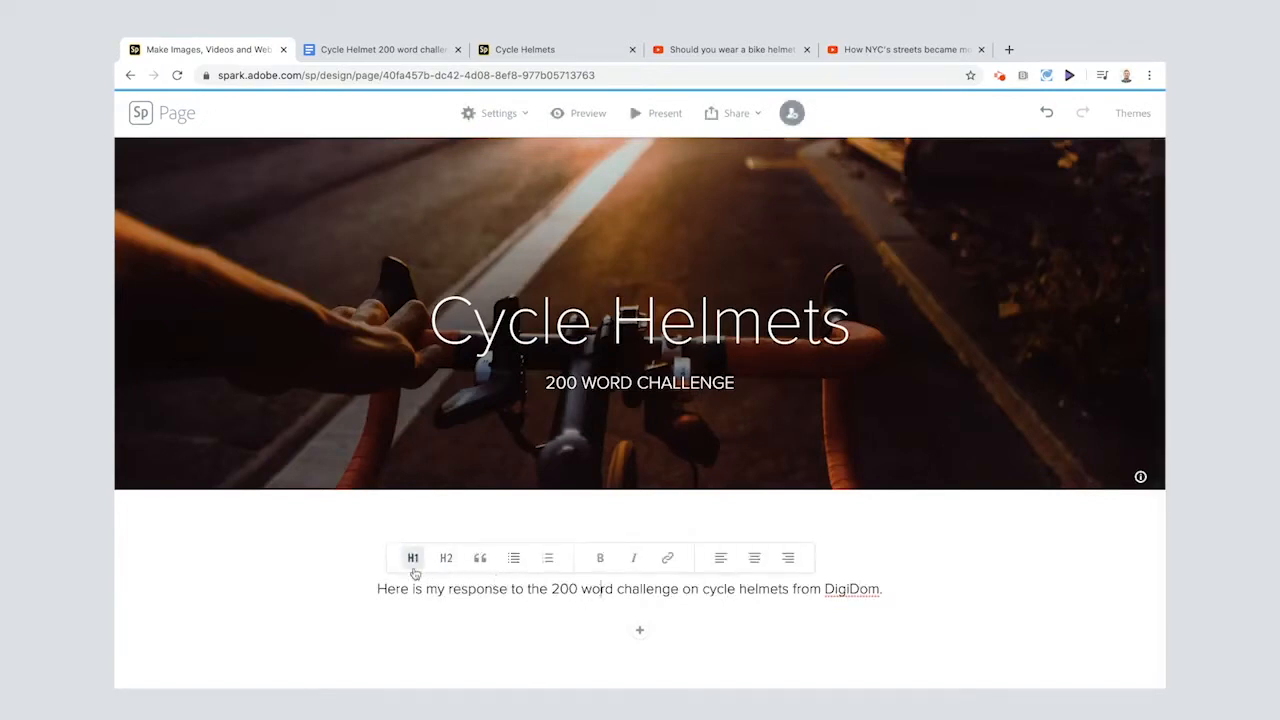
Format the introductory text as a centred H1 heading and try the quote style on it
left_click(413, 558)
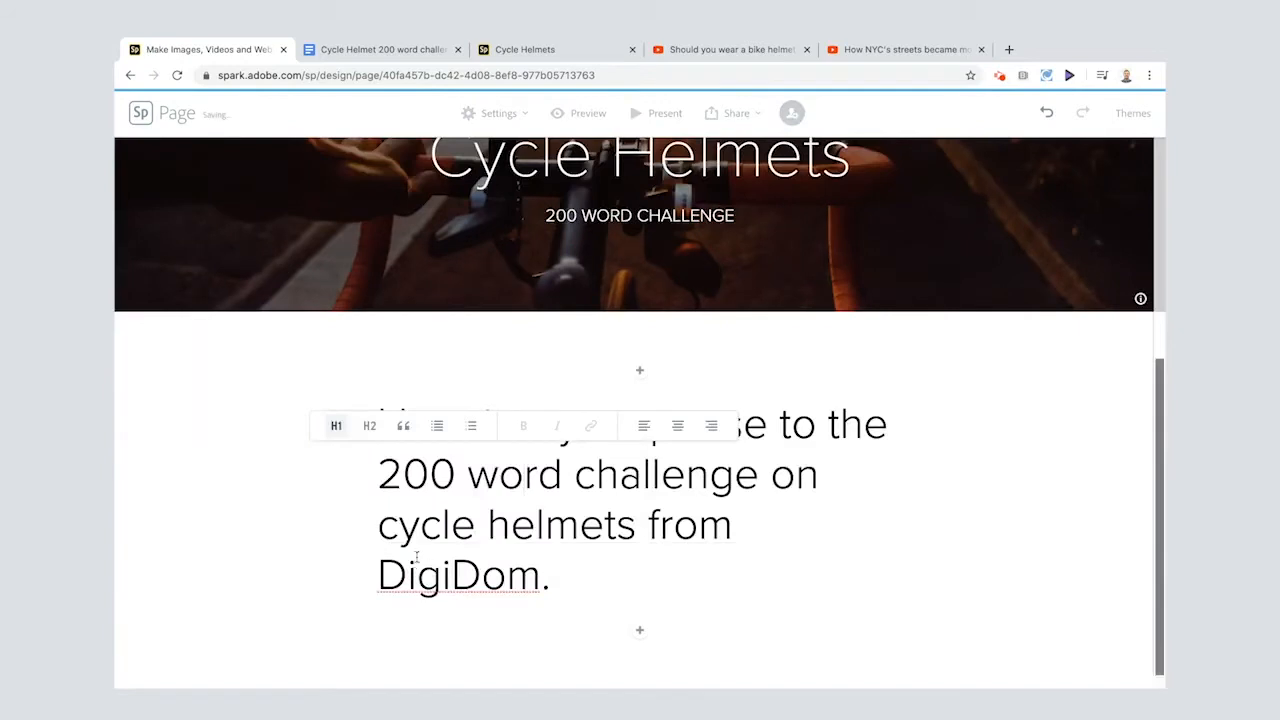
left_click(370, 427)
left_click(516, 521)
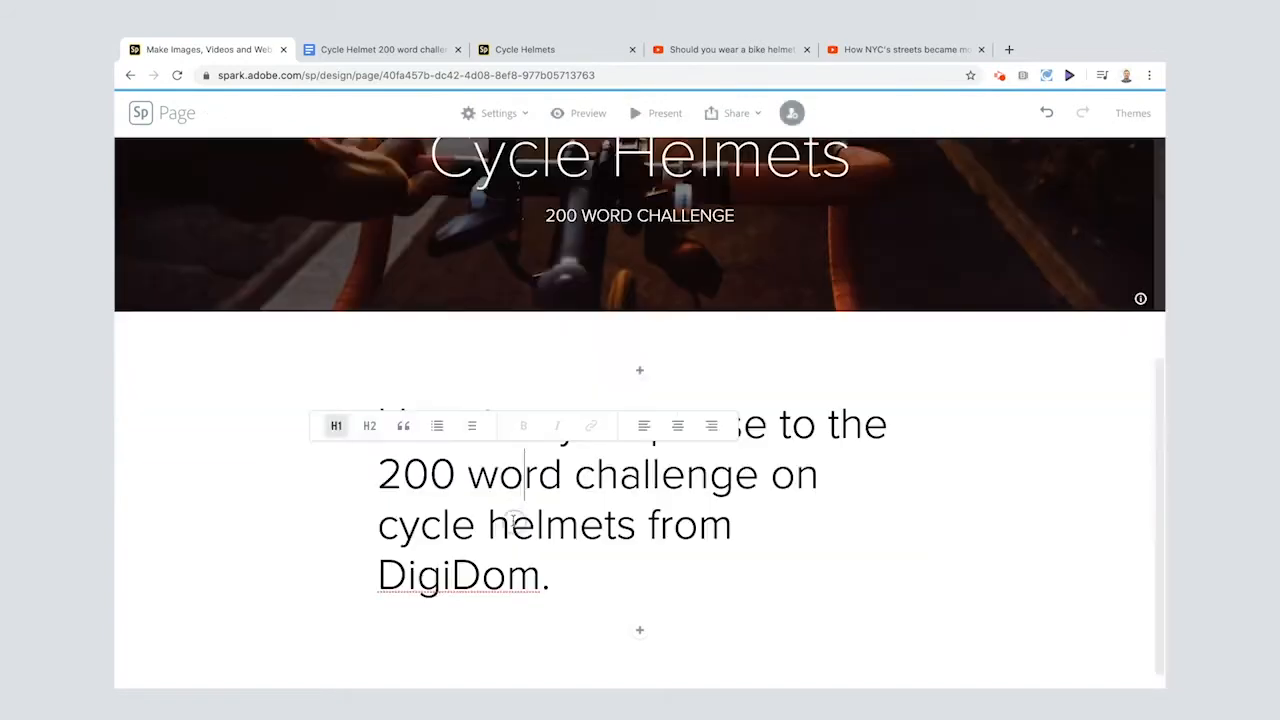
left_click(678, 428)
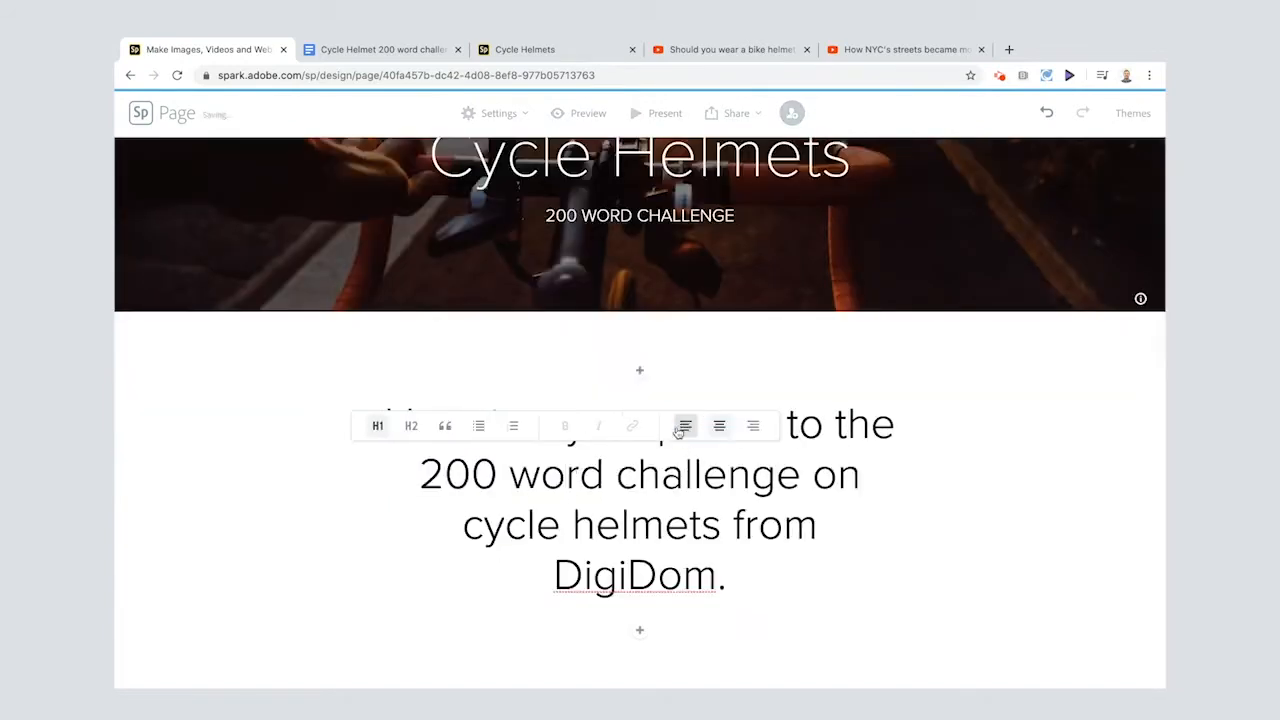
left_click(444, 428)
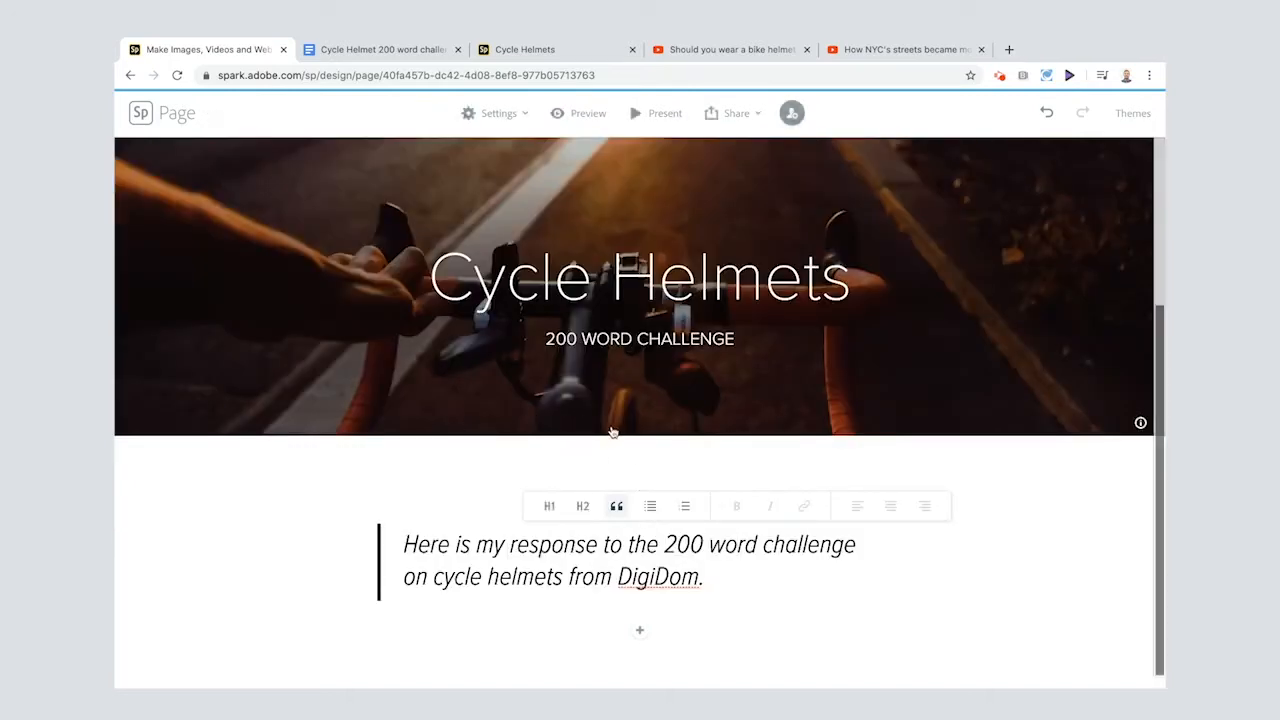
Apply the Luca theme to the page
left_click(1133, 113)
scroll(1097, 388, "down", 6)
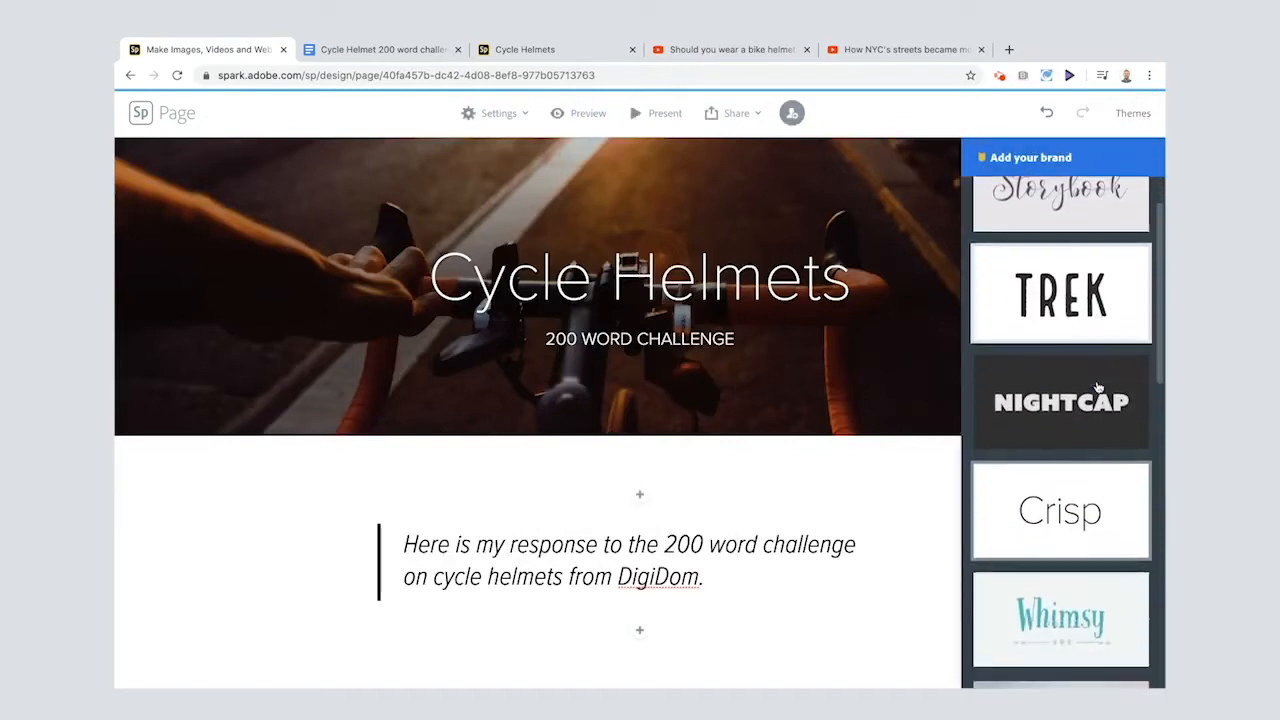
scroll(1097, 388, "down", 5)
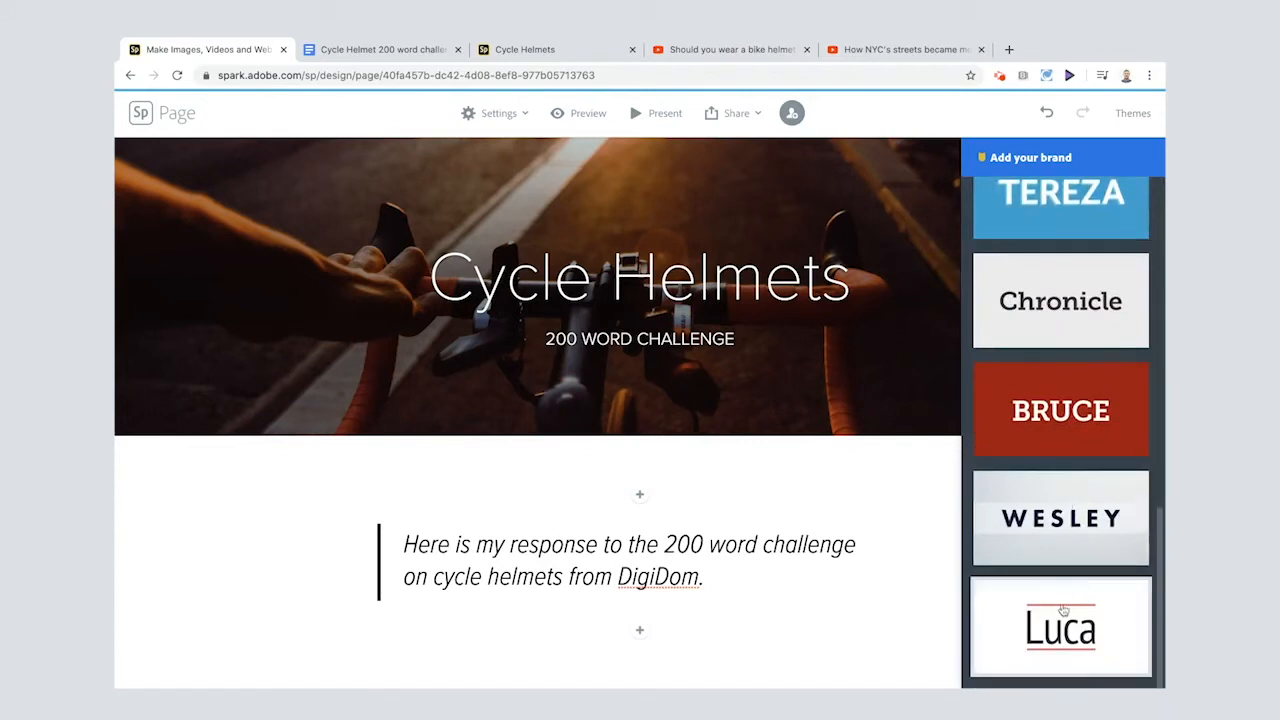
left_click(1063, 611)
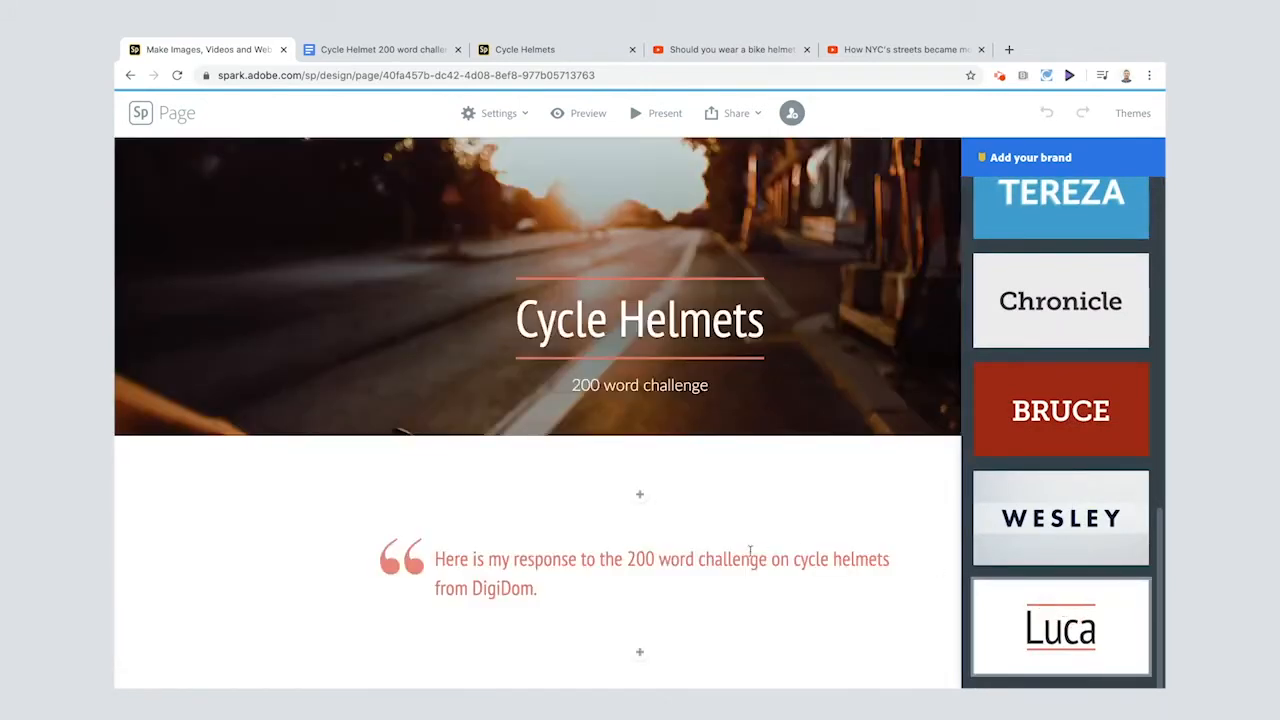
Append "If you'd like to have a go, click the button below!" to the centred H1 introduction
left_click(659, 496)
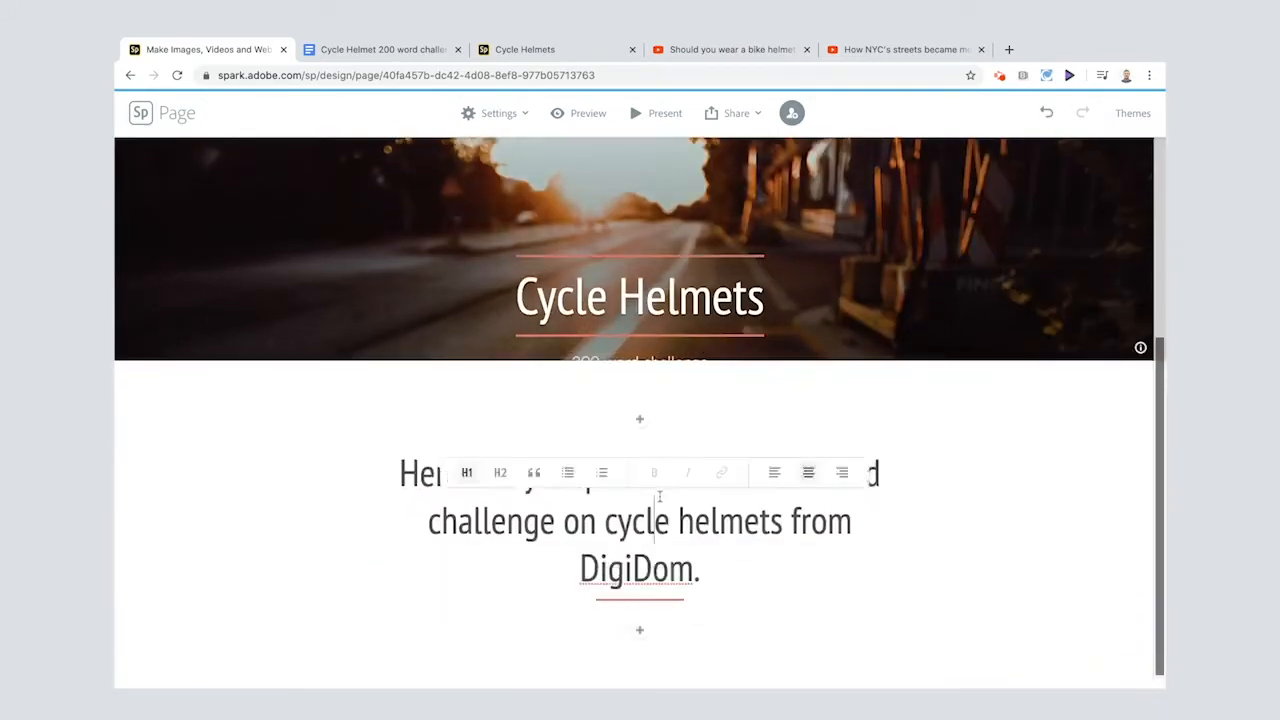
type("If you'd like to have a go, click the button below!")
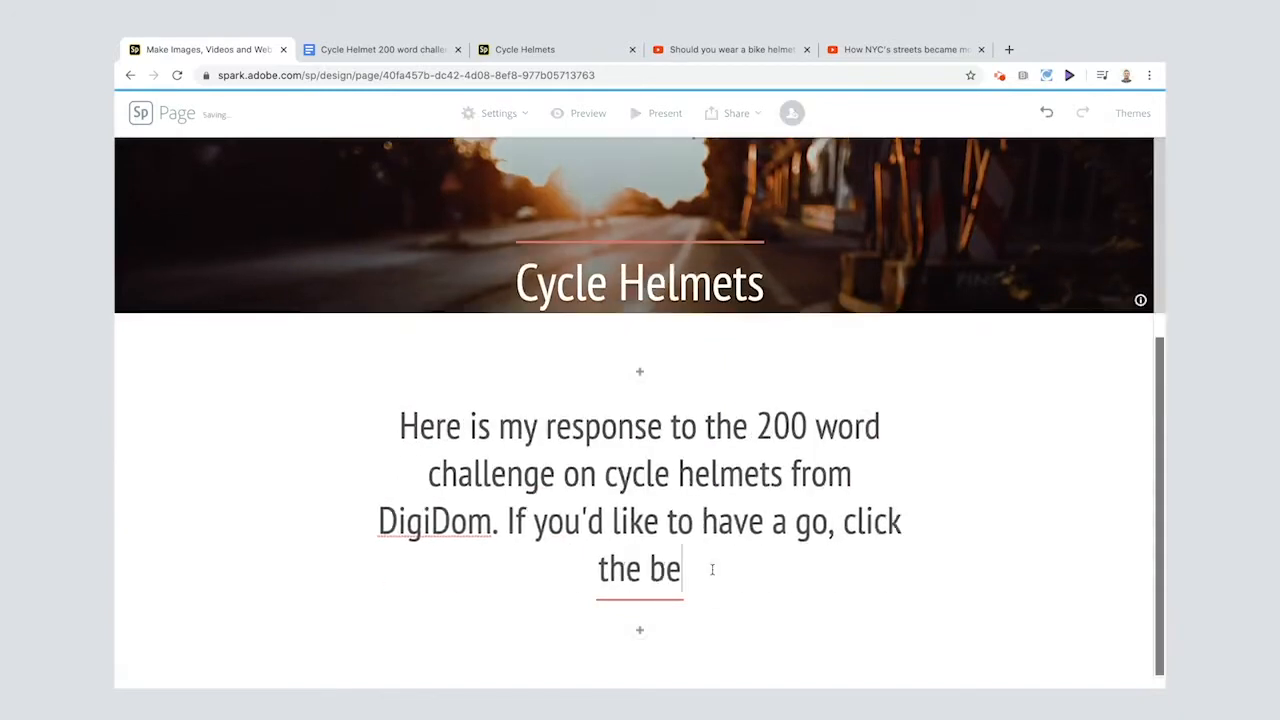
Add a button below the introduction with the text "200 word challenge"
left_click(640, 630)
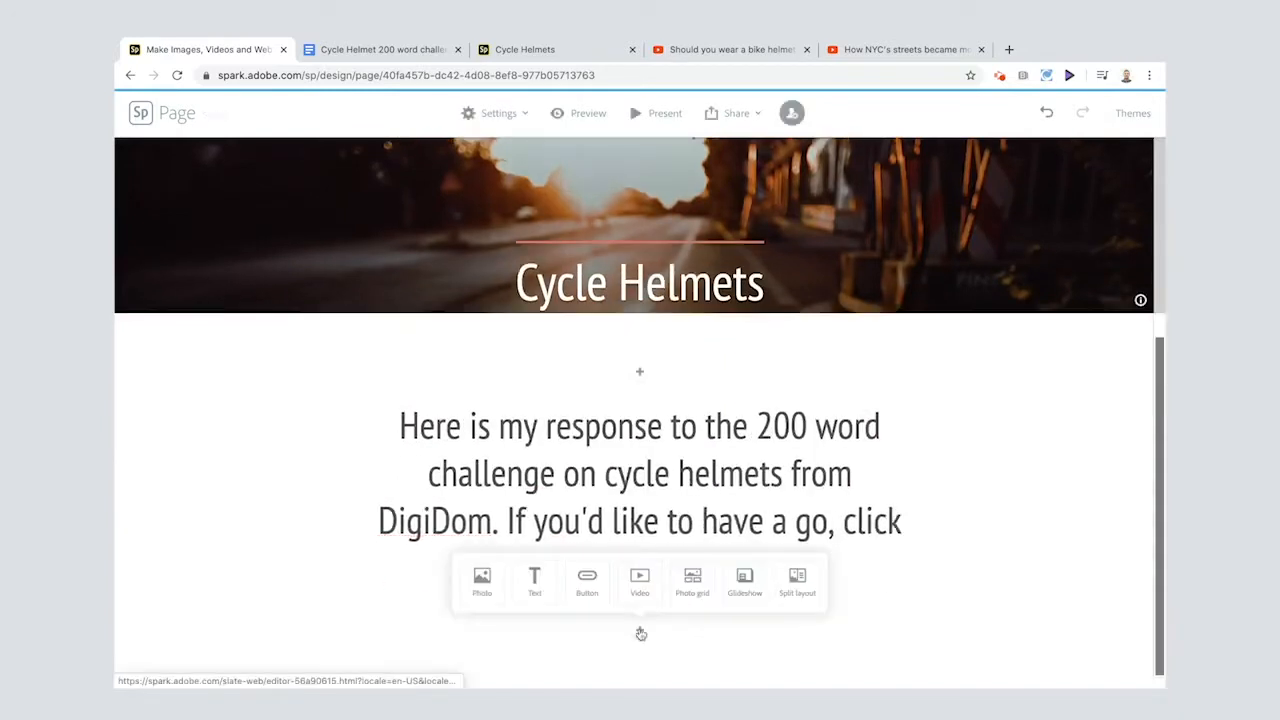
left_click(587, 582)
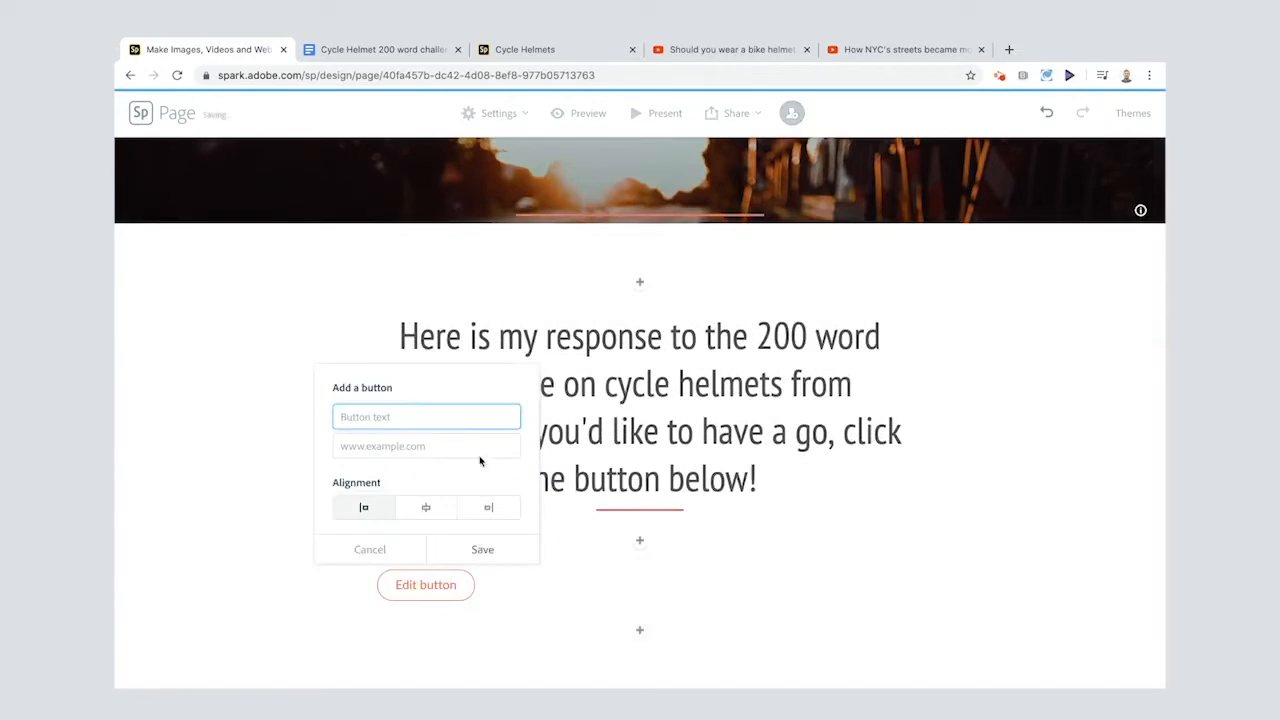
type("200 word challenge")
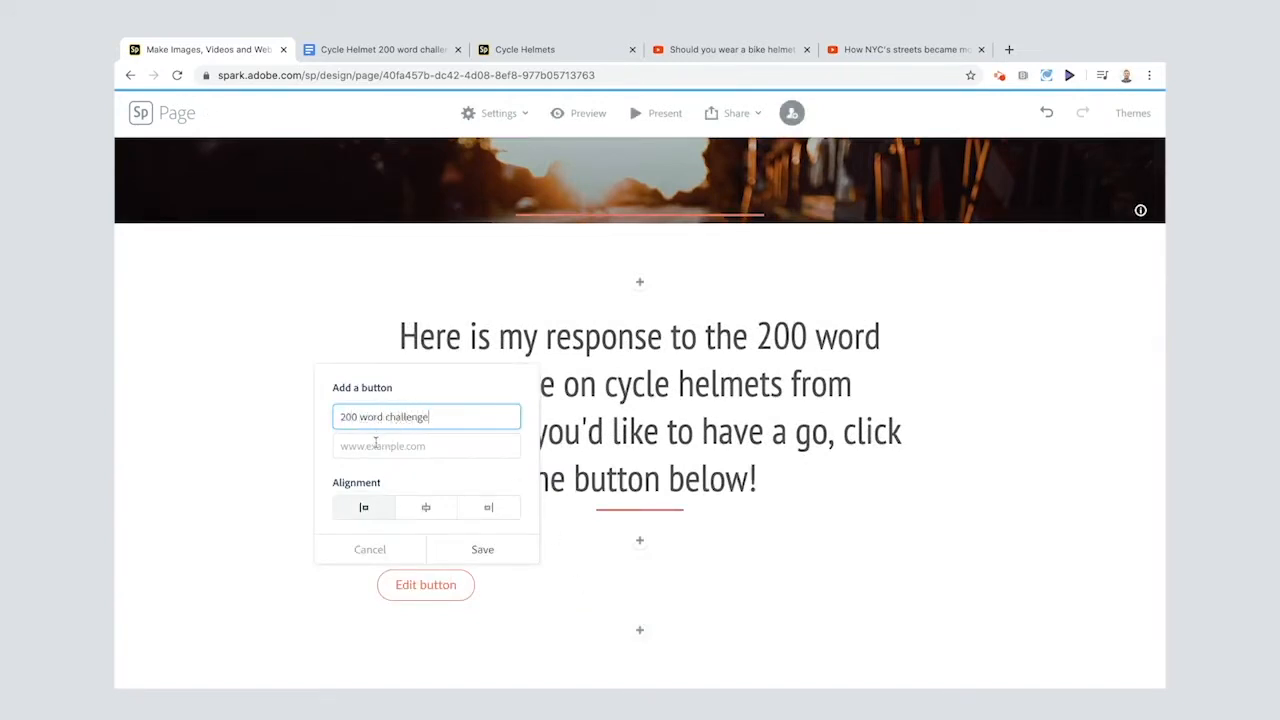
left_click(375, 445)
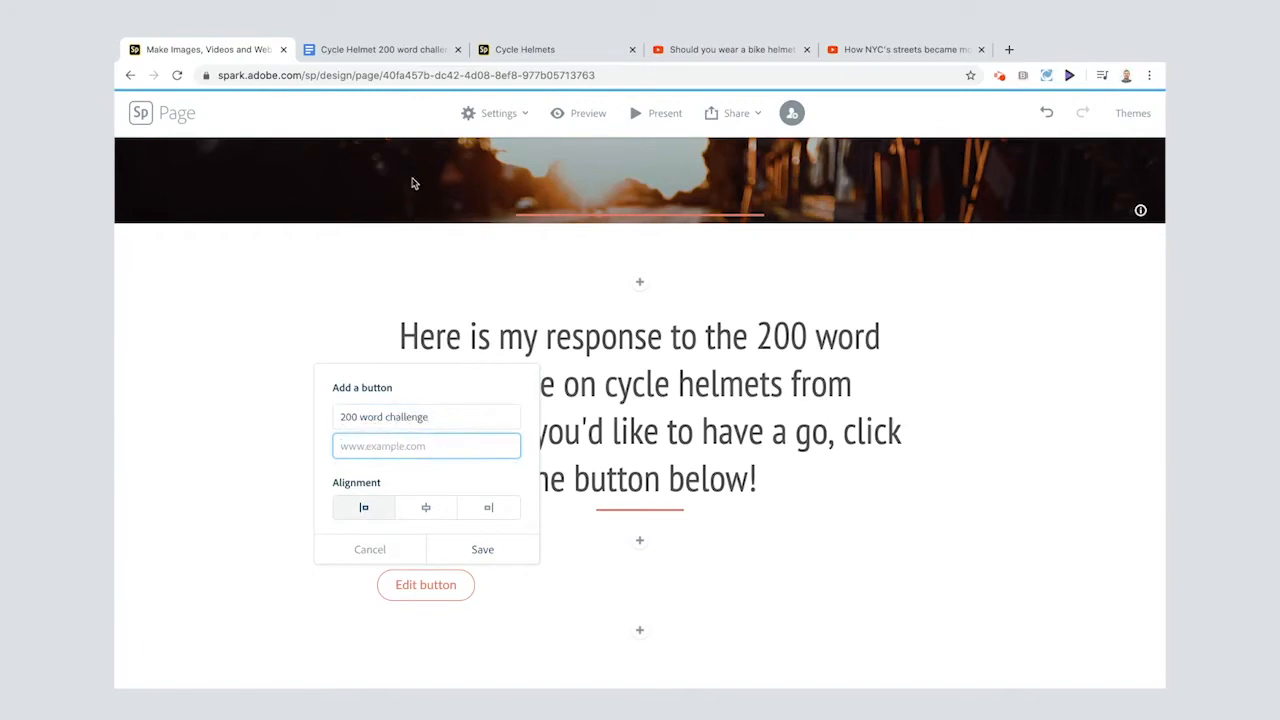
Copy the web address of the published Cycle Helmets challenge page and look through its question sections
left_click(508, 49)
left_click(463, 79)
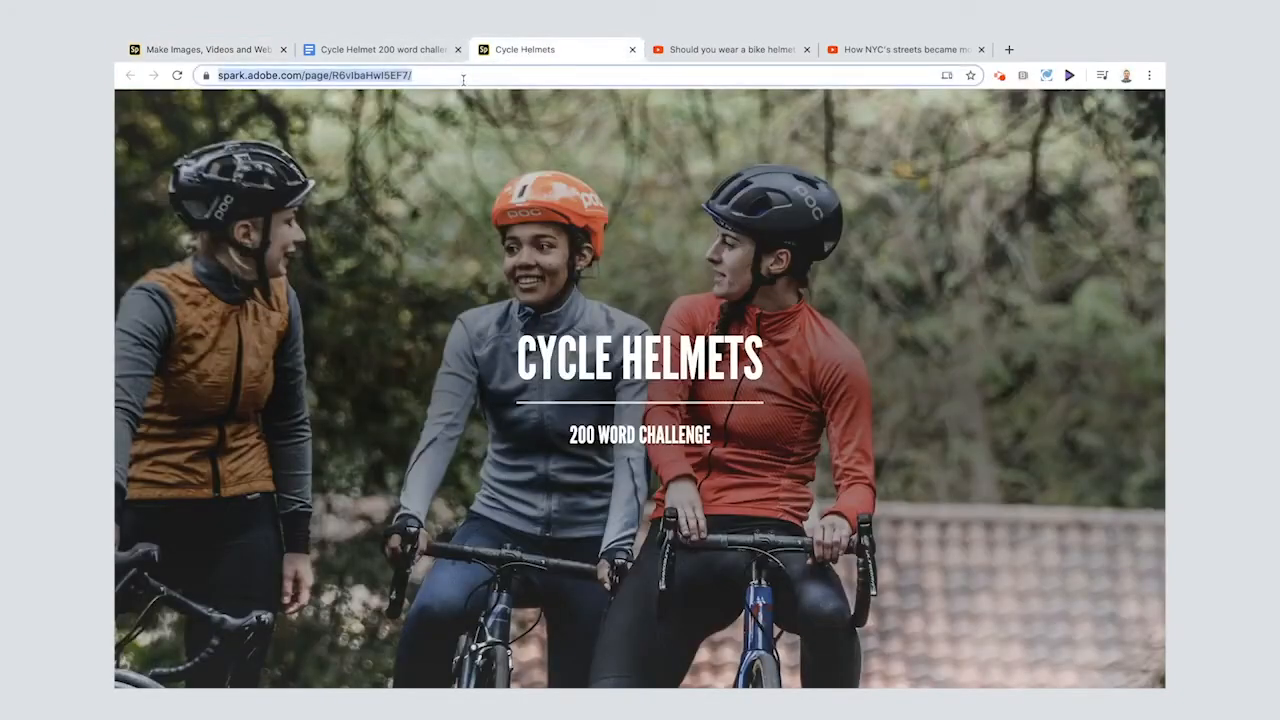
scroll(1013, 258, "down", 10)
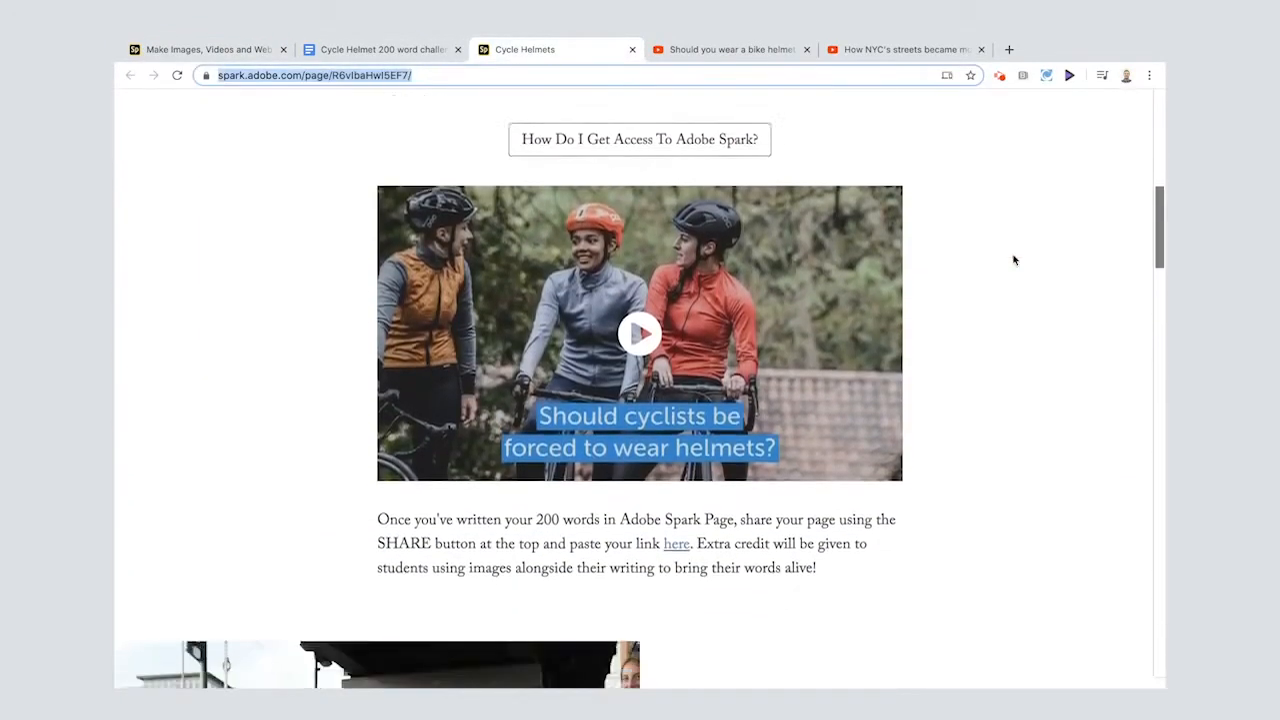
scroll(1013, 260, "down", 10)
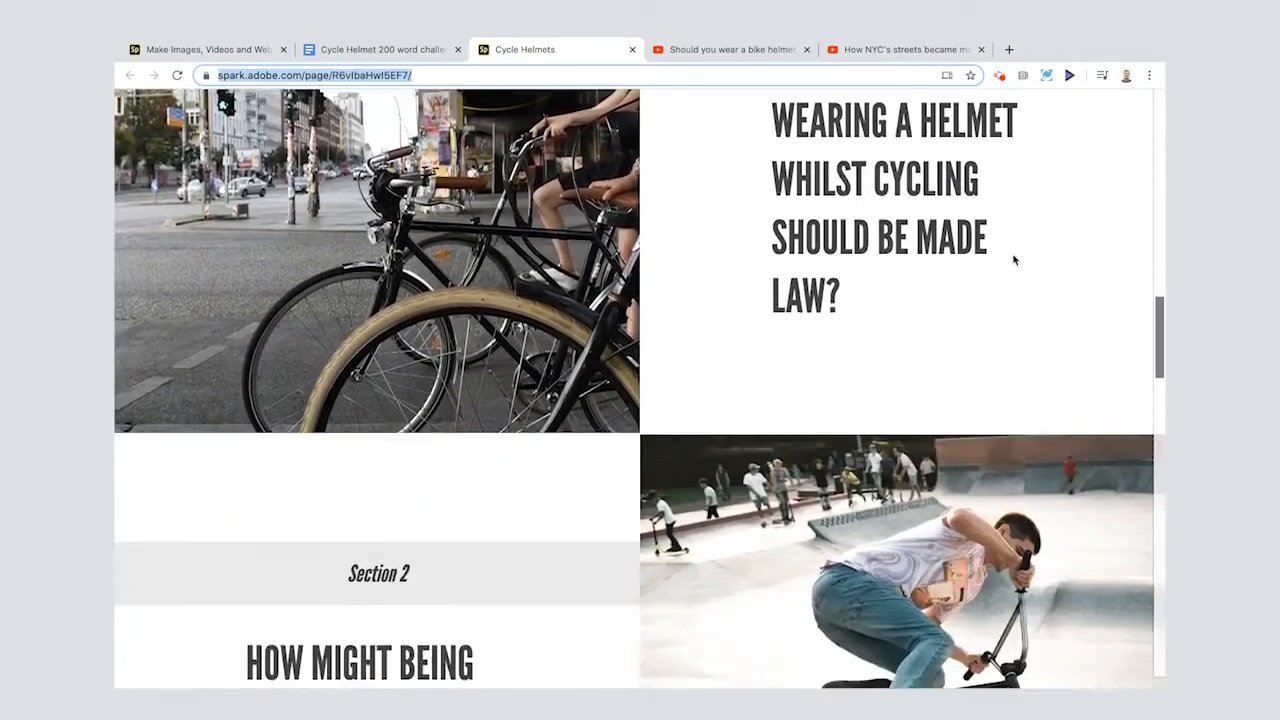
scroll(1013, 260, "down", 7)
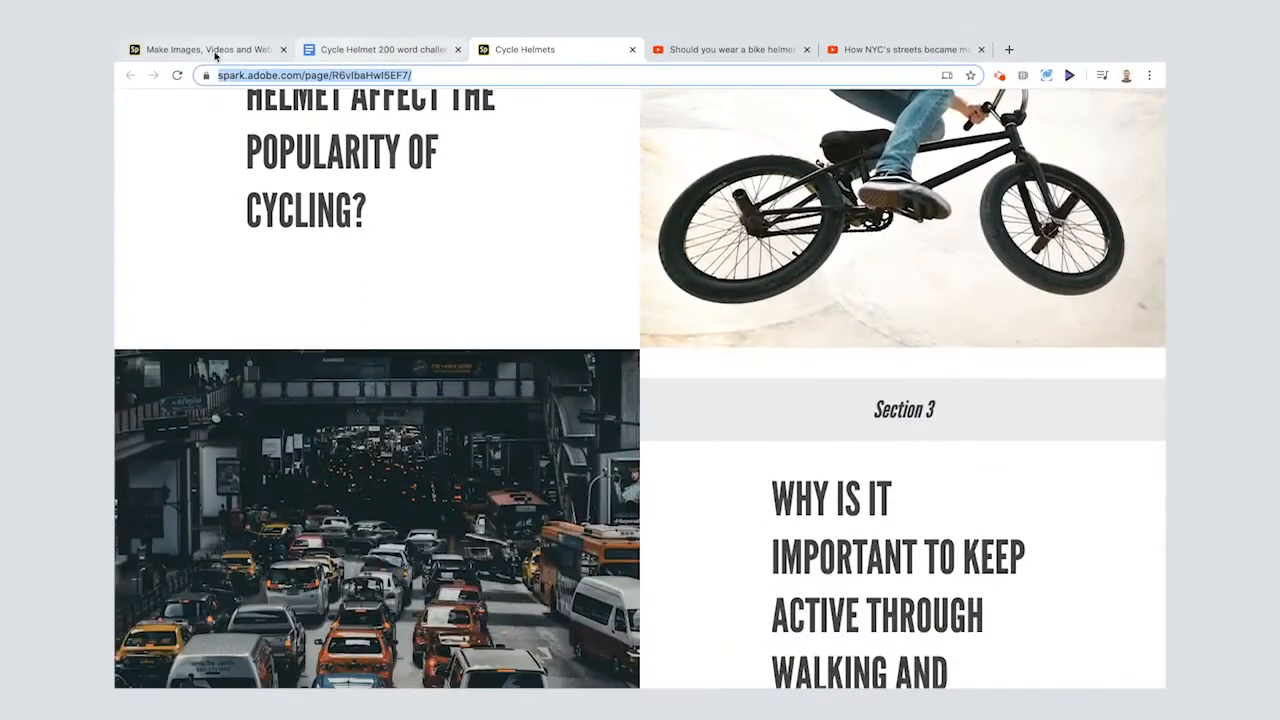
Return to the page editor, paste the challenge page address as the button's link, centre the button and save it
left_click(213, 49)
type("https://spark.adobe.com/page/R6vlbaHwiSEF7/")
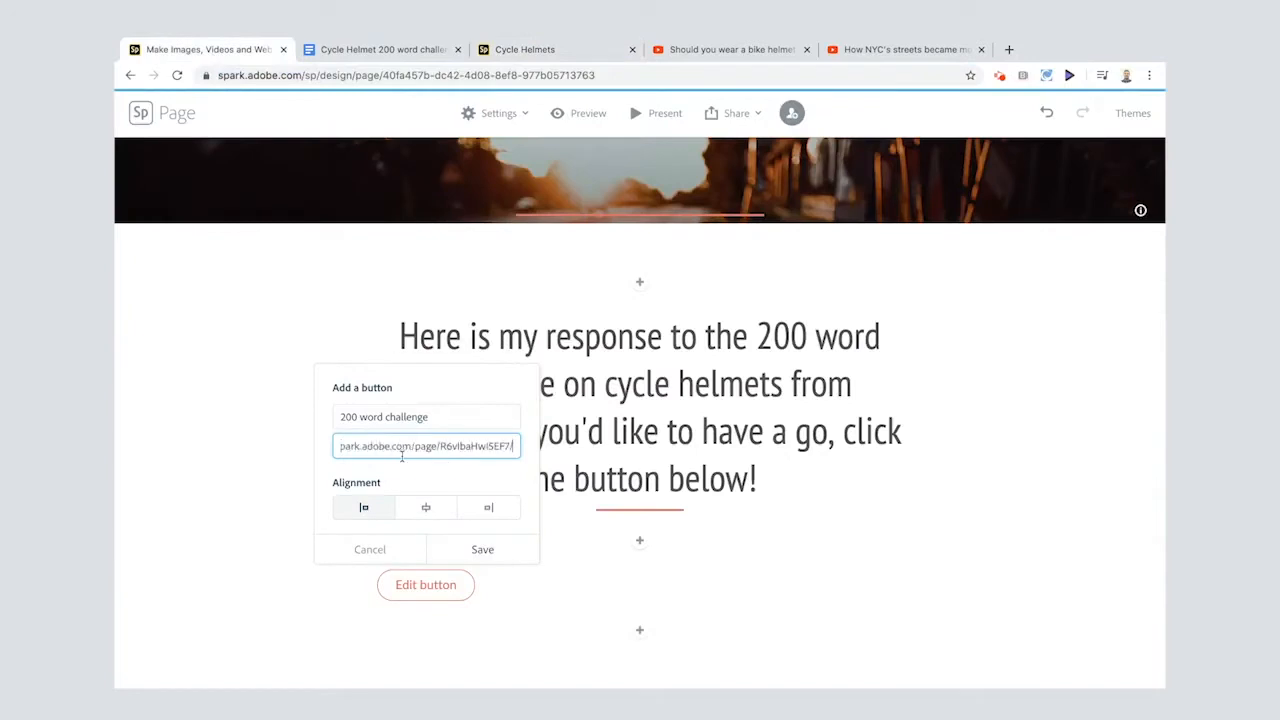
left_click(425, 511)
left_click(456, 549)
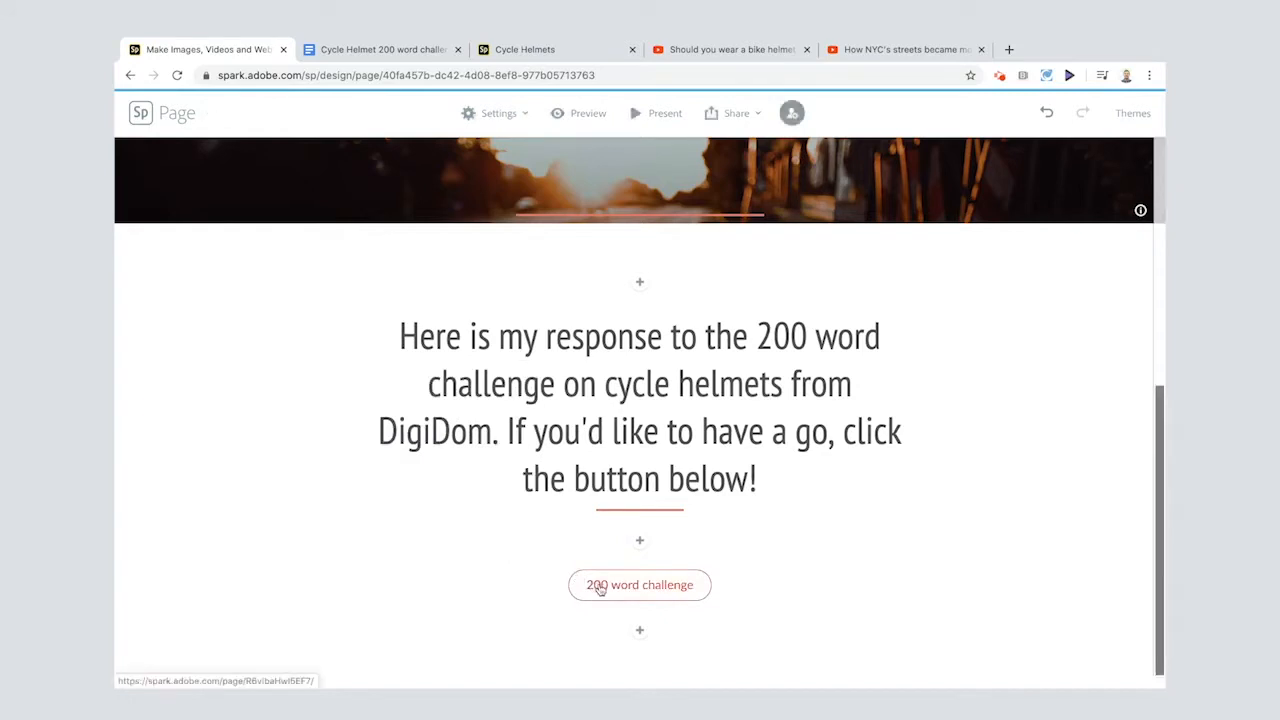
Add a split layout section below the "200 word challenge" button
left_click(641, 632)
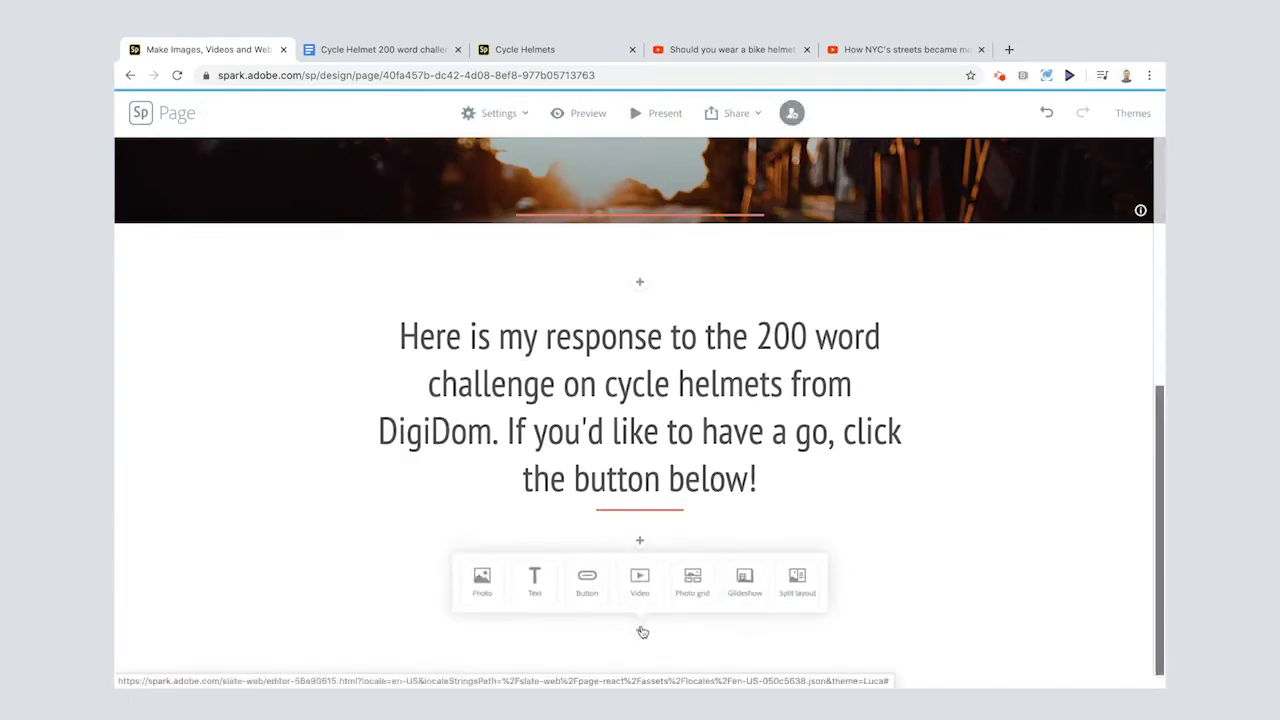
left_click(800, 585)
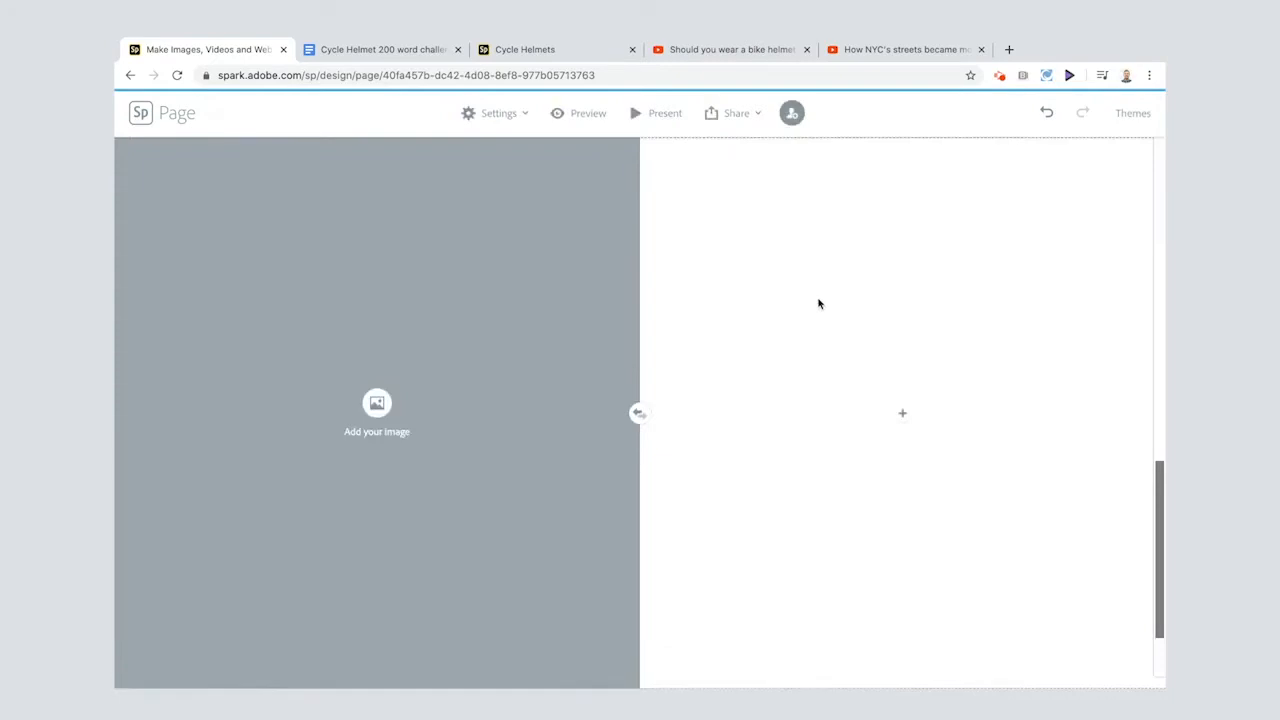
Switch to the Cycle Helmet 200 word challenge document and copy the first question with its answer about making helmets law
left_click(360, 50)
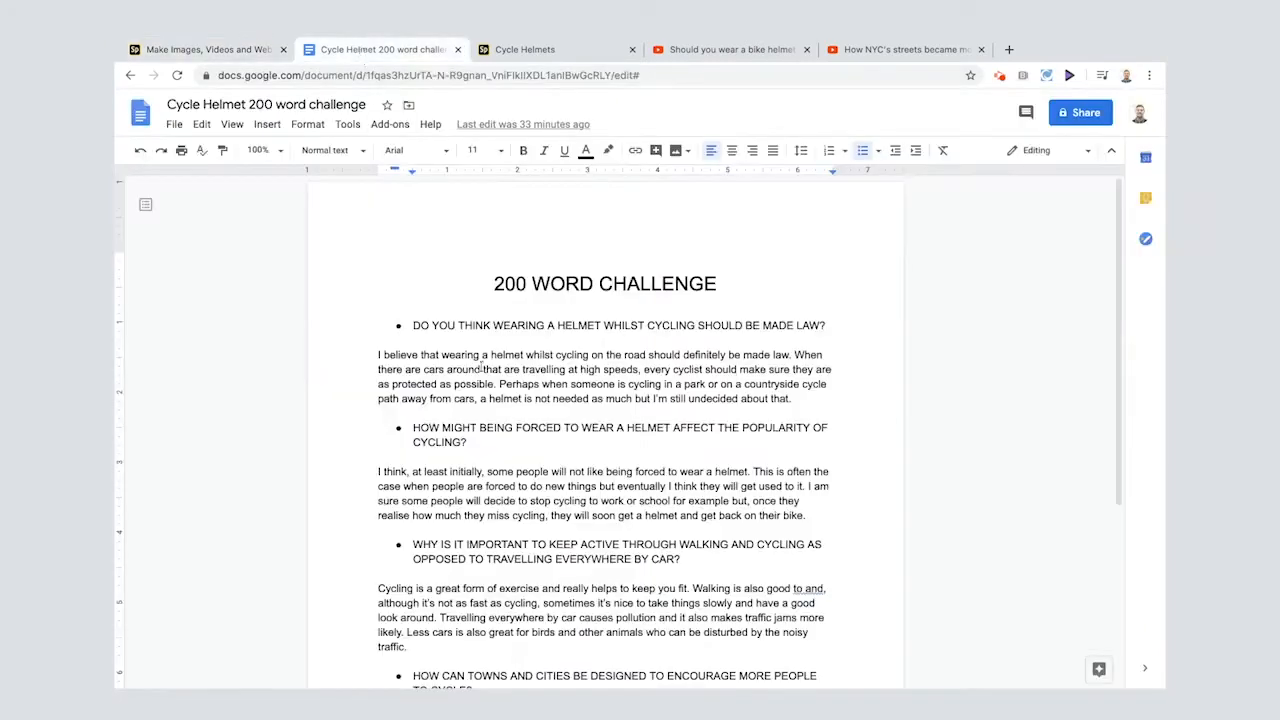
left_click_drag(413, 325, 800, 400)
key("ctrl+c")
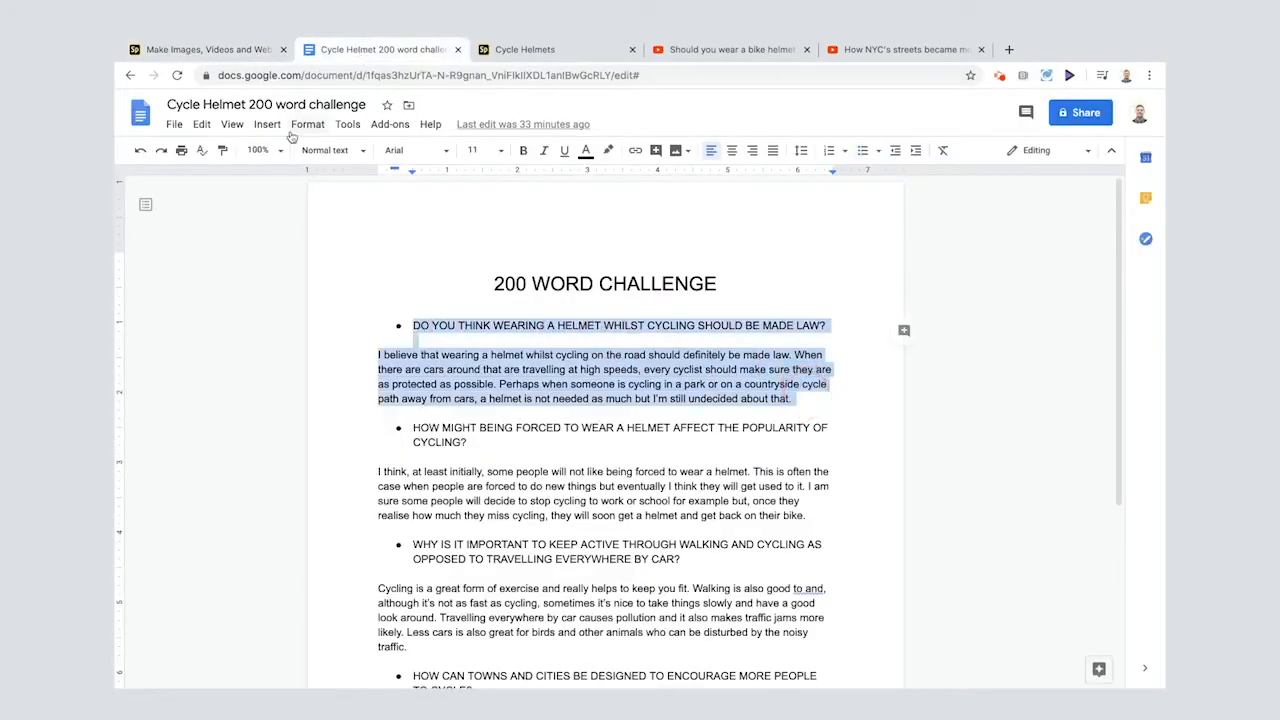
Return to the page editor, add a text block to the split layout's empty side and paste the copied question and answer
left_click(215, 50)
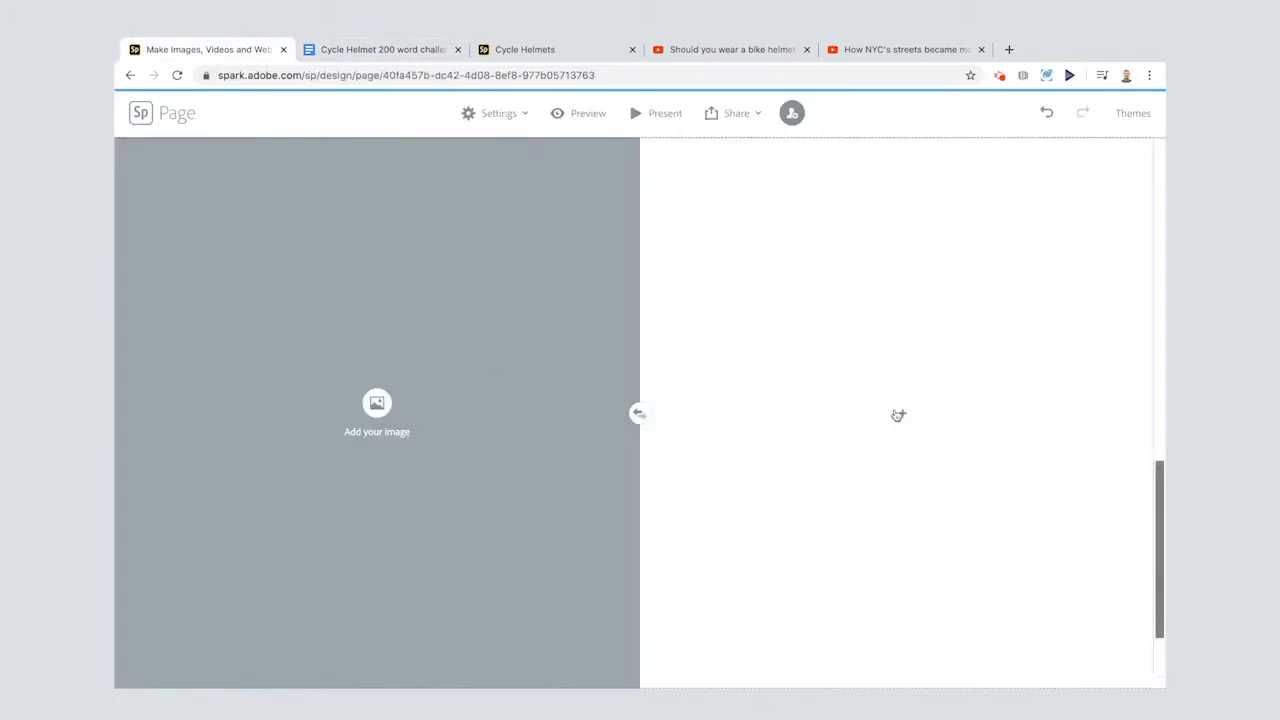
left_click(903, 416)
left_click(877, 361)
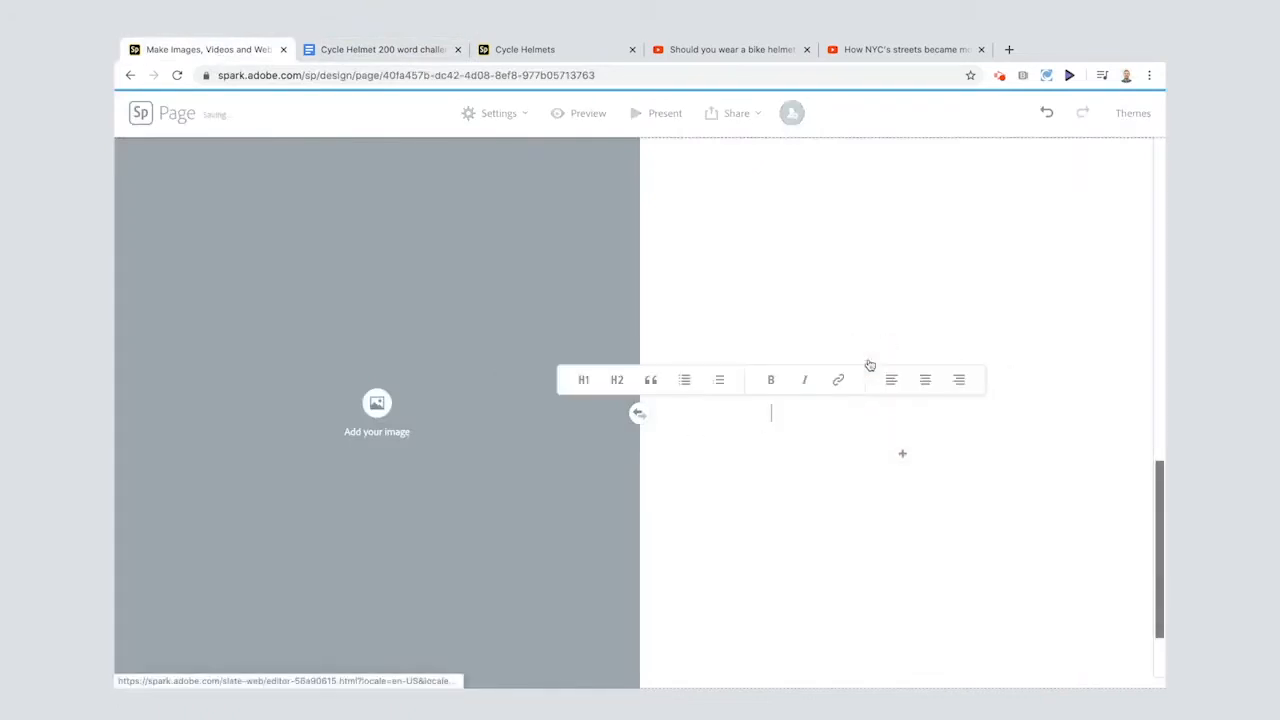
key("ctrl+v")
scroll(858, 300, "up", 3)
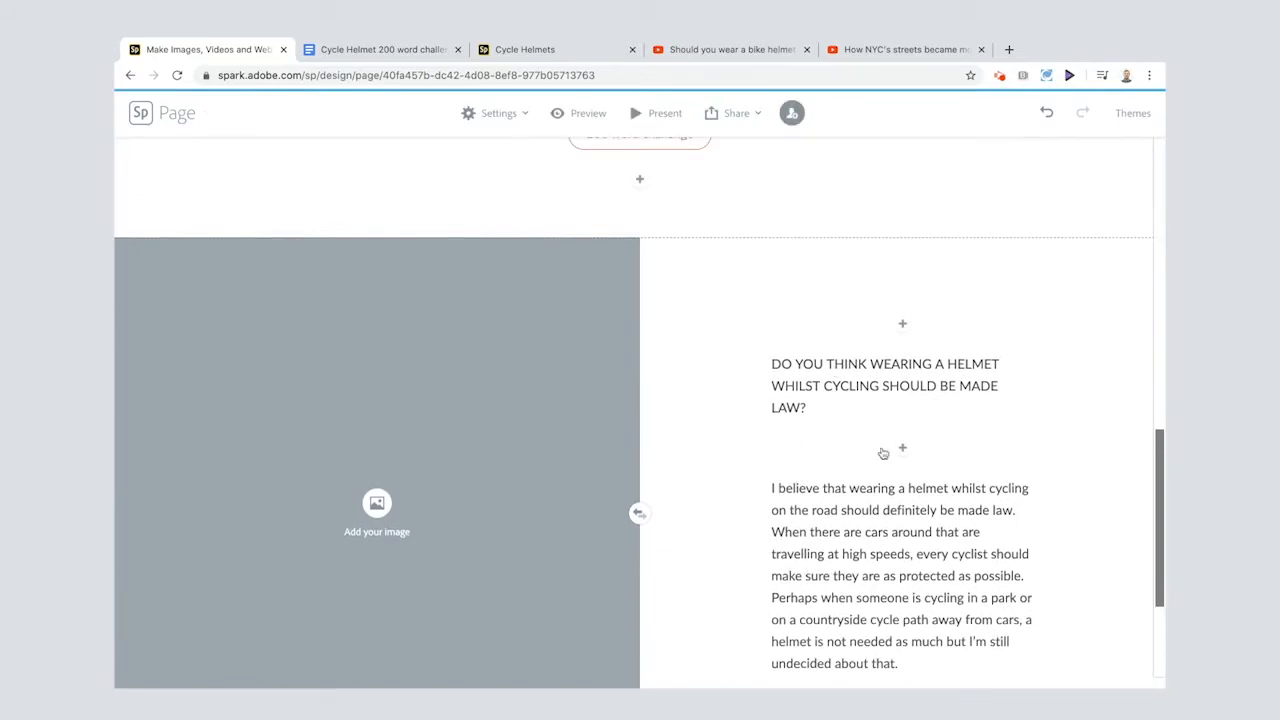
Format the question "DO YOU THINK WEARING A HELMET WHILST CYCLING SHOULD BE MADE LAW?" as an H2 heading
scroll(860, 445, "down", 1)
left_click(780, 308)
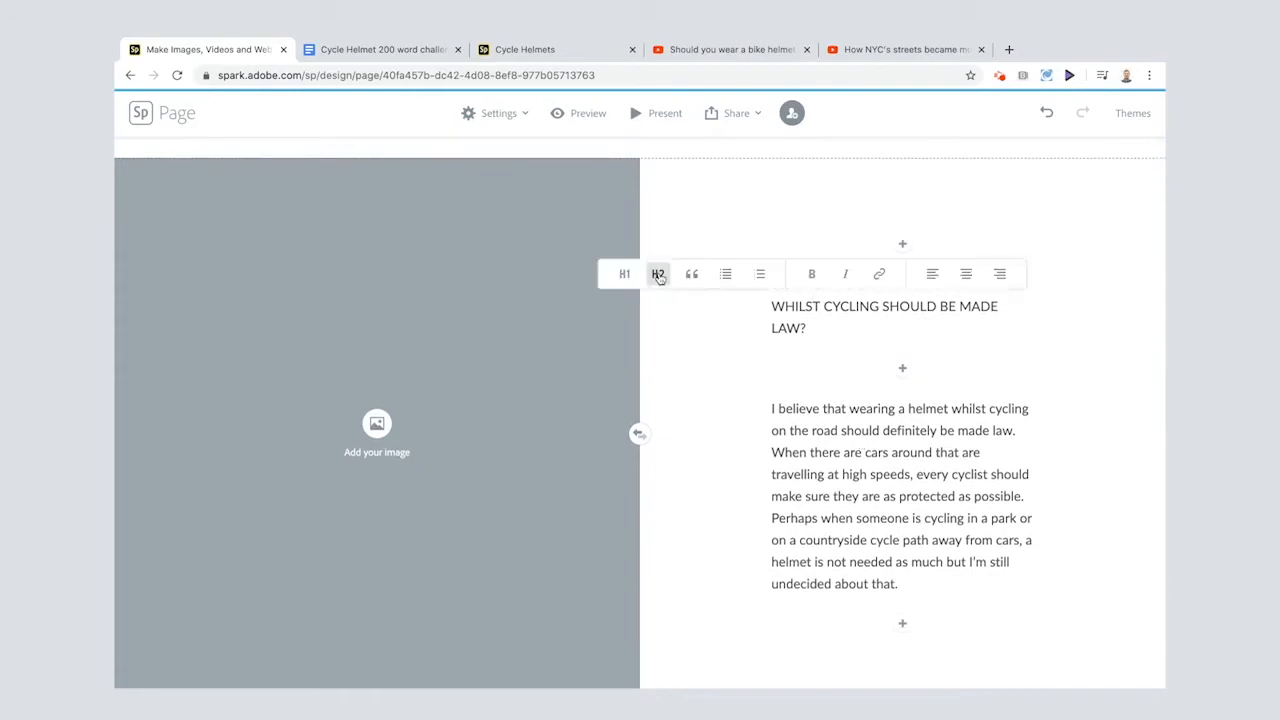
left_click(659, 276)
left_click(822, 451)
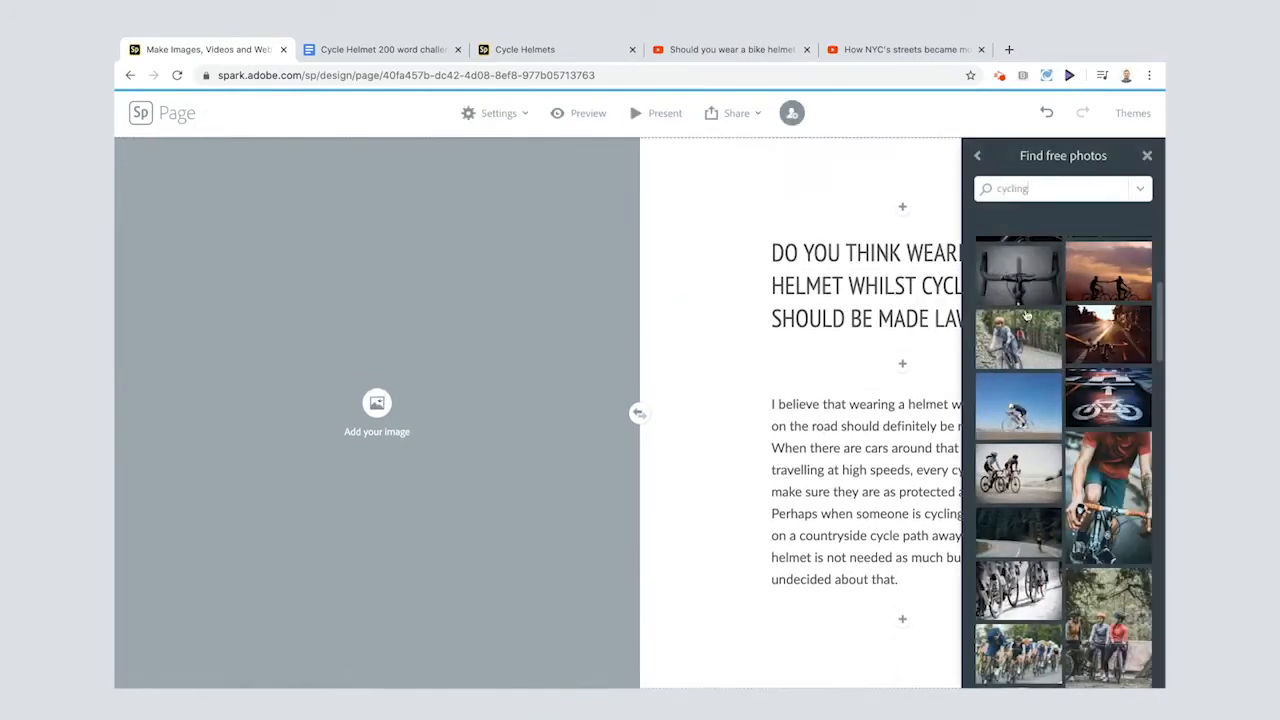
Fill the split layout's image side with the free "cycling" photo of a red-jacketed cyclist riding through a blurred city street
scroll(1055, 412, "up", 2)
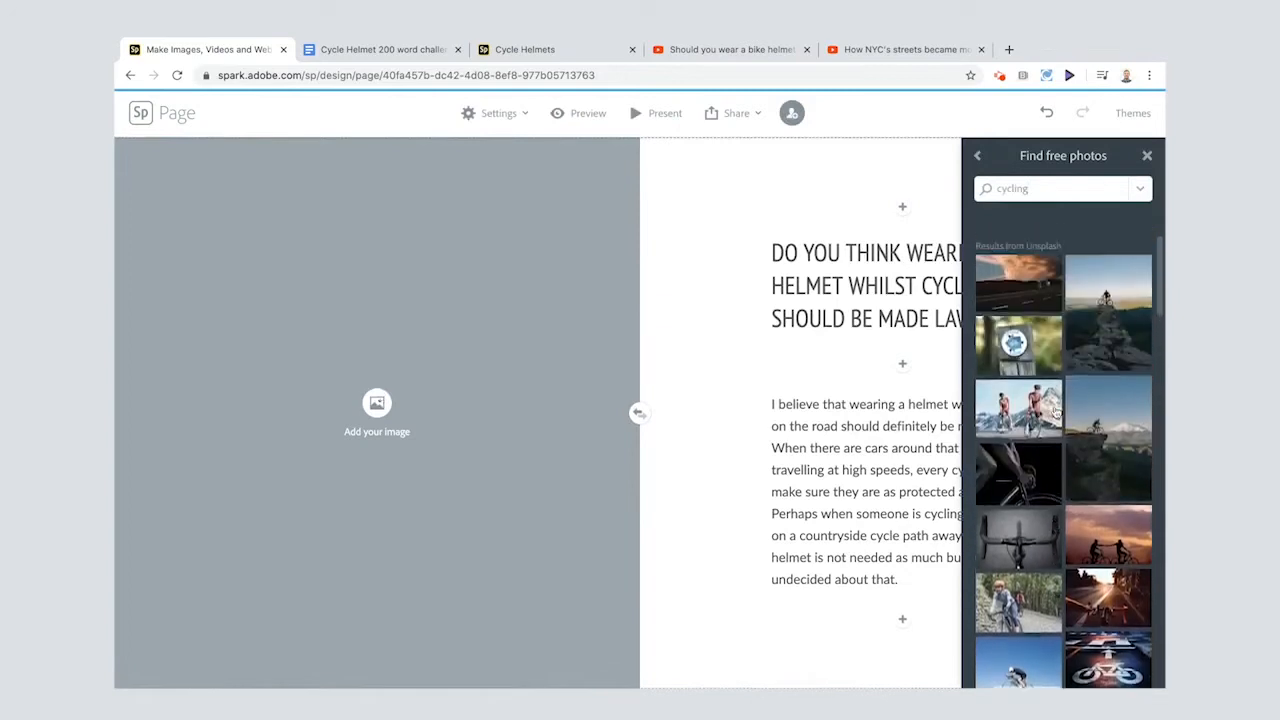
scroll(1055, 412, "down", 3)
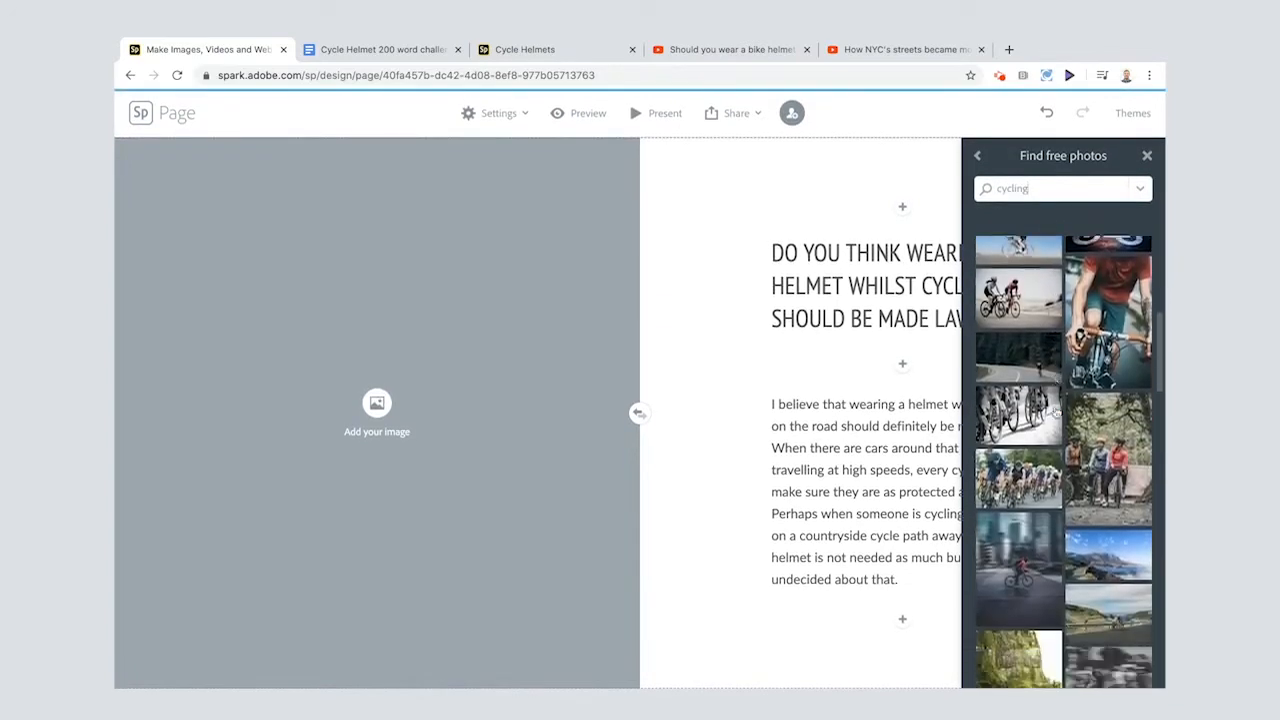
left_click(1025, 445)
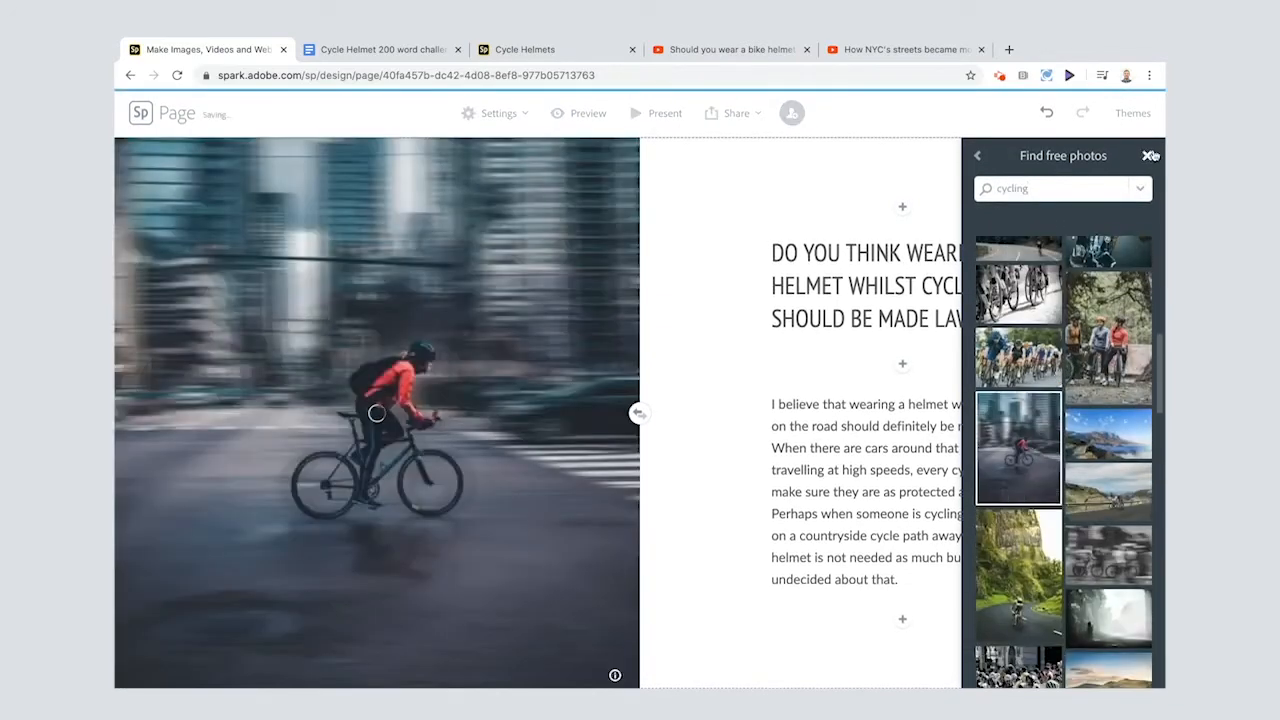
left_click(1147, 156)
Copy the web address of the YouTube video "Should you wear a bike helmet?" and return to the page editor
left_click(745, 49)
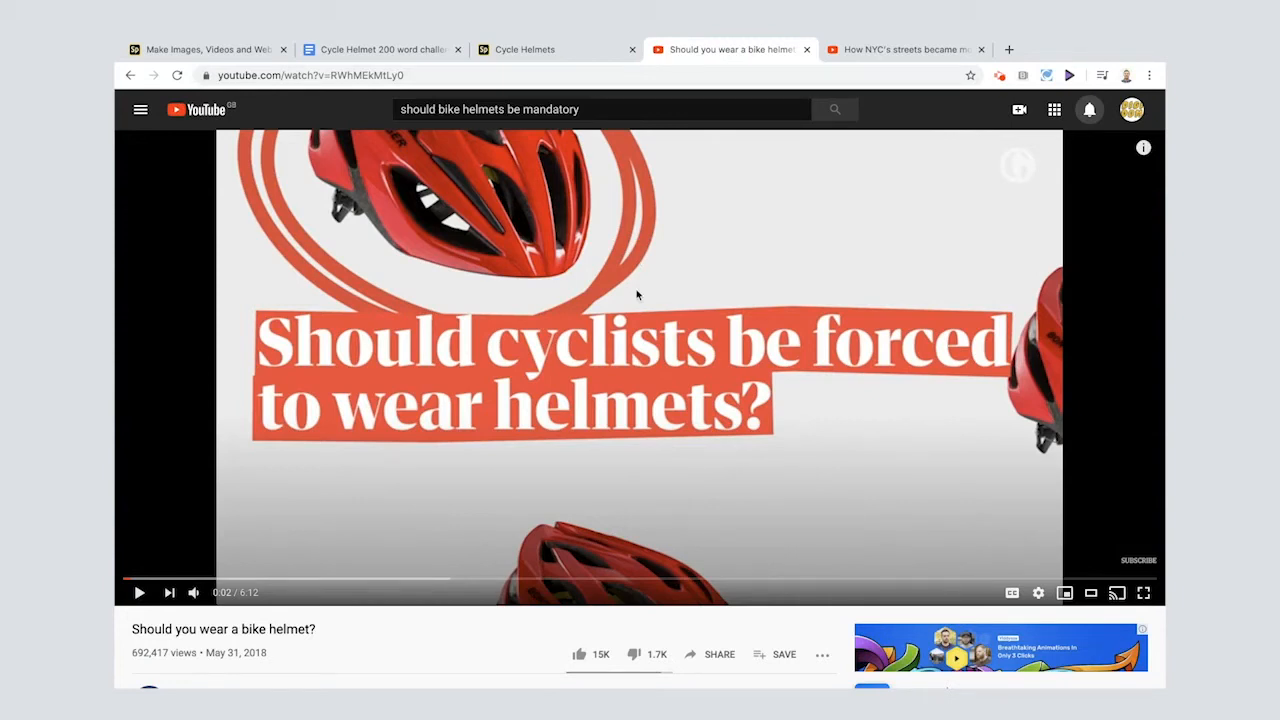
left_click(328, 72)
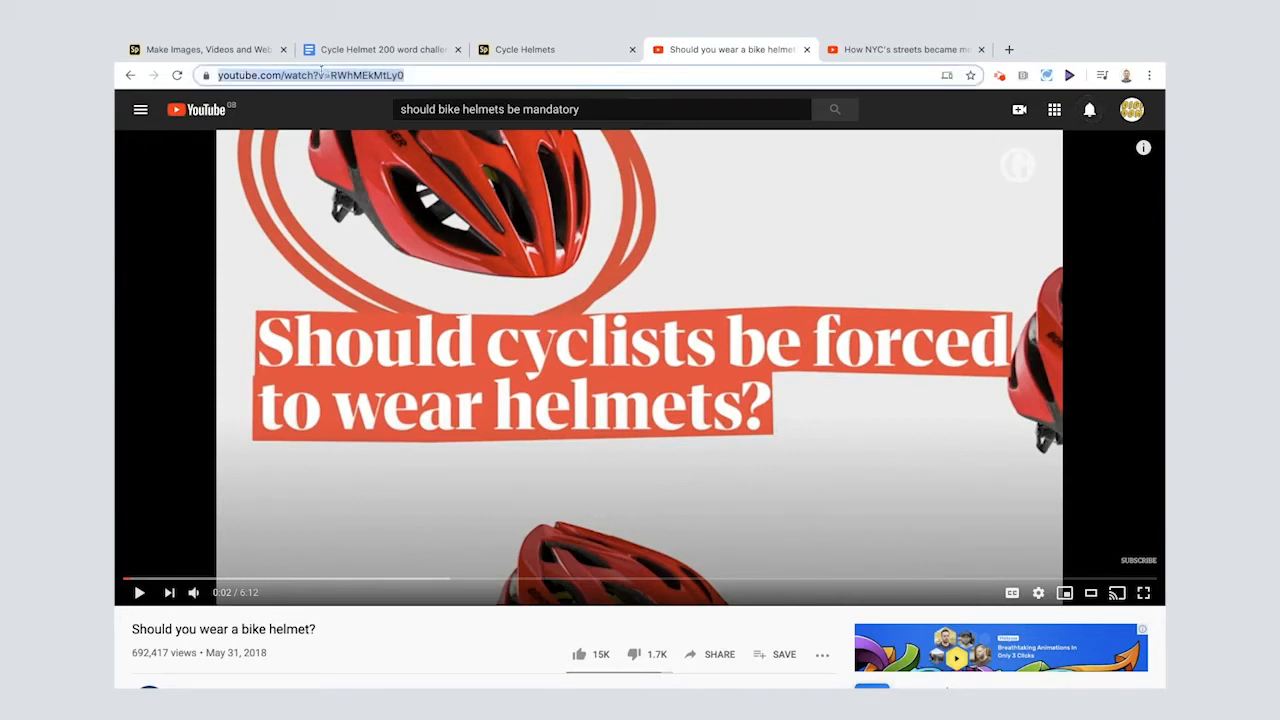
left_click(208, 46)
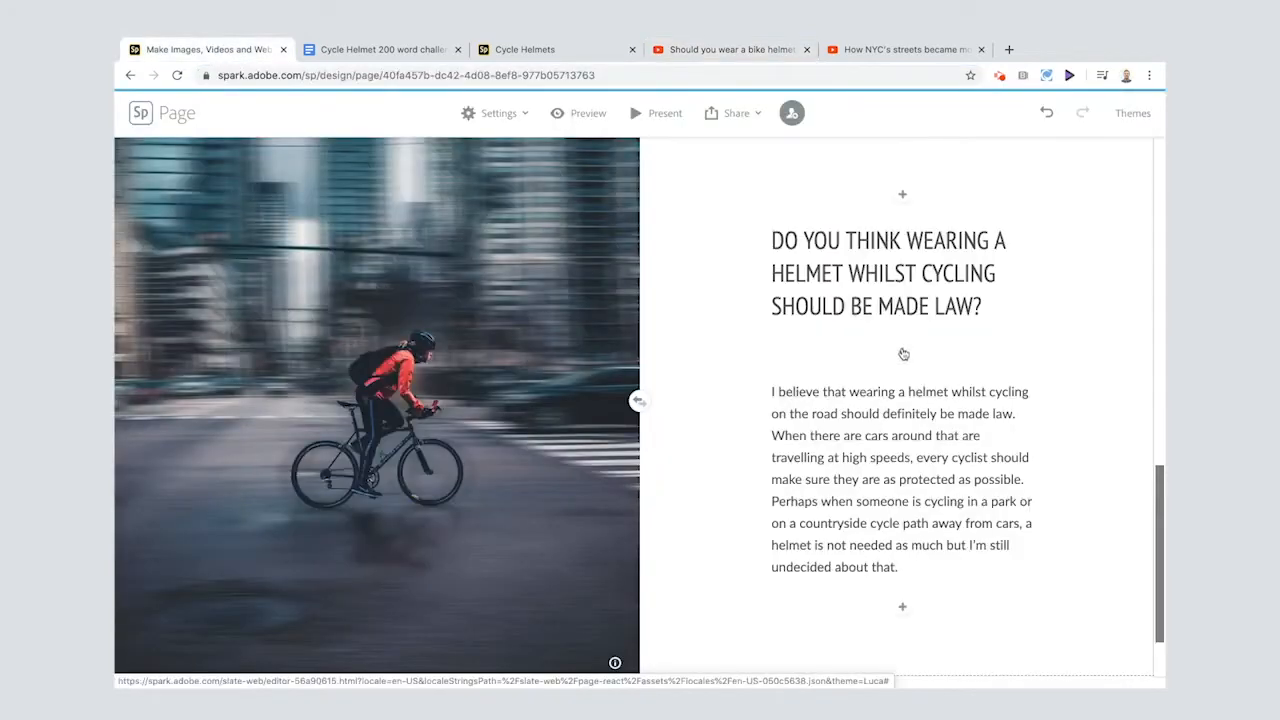
Embed a video between the question heading and its answer using the copied YouTube link, and check the section
left_click(903, 351)
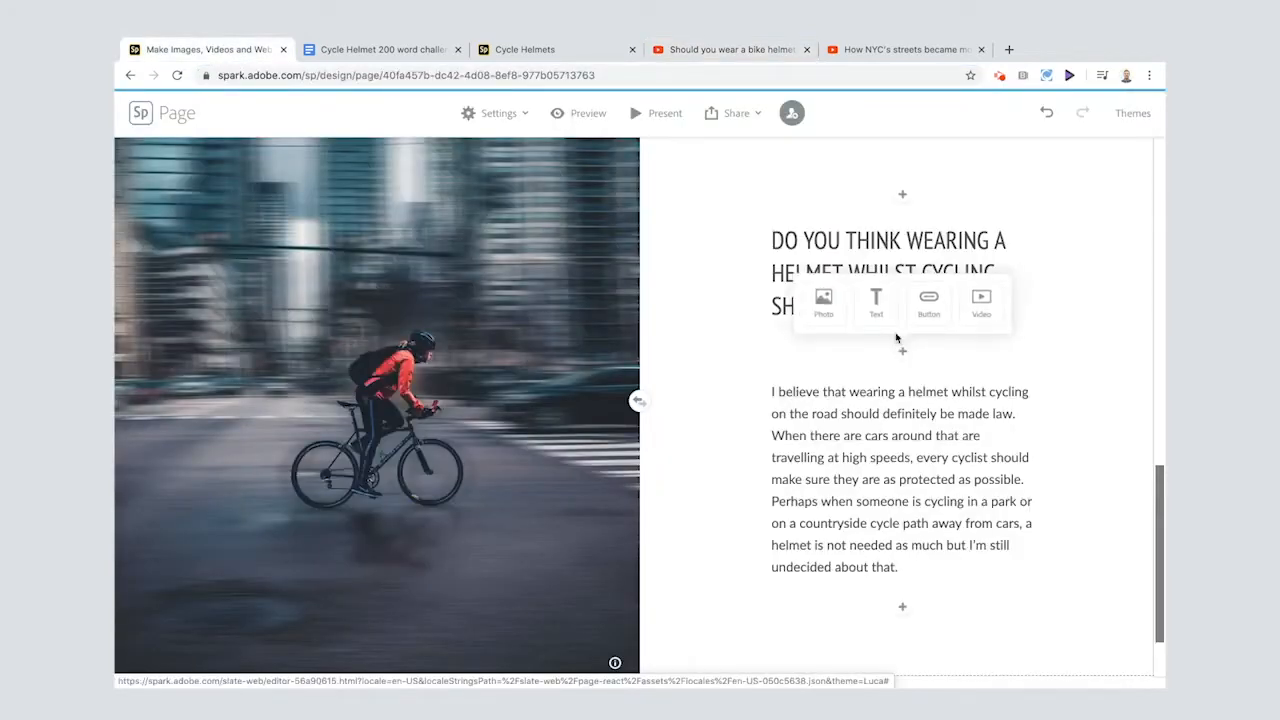
left_click(981, 302)
key("ctrl+v")
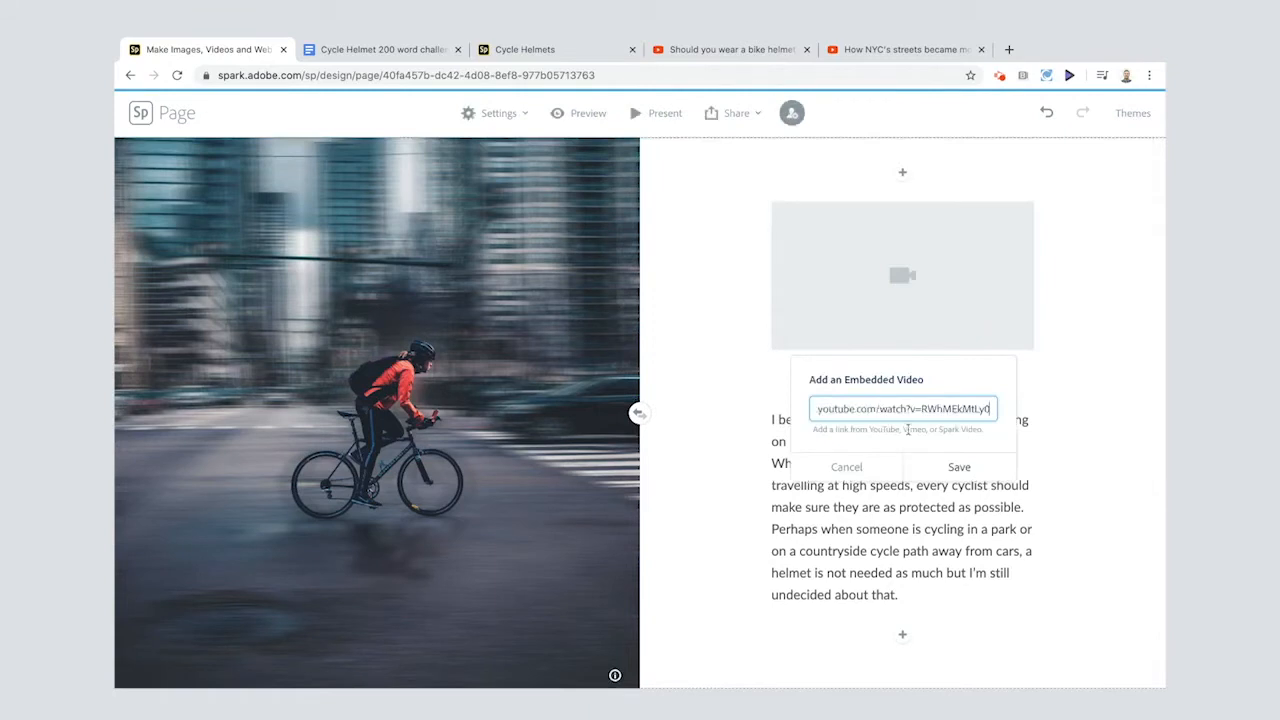
left_click(959, 467)
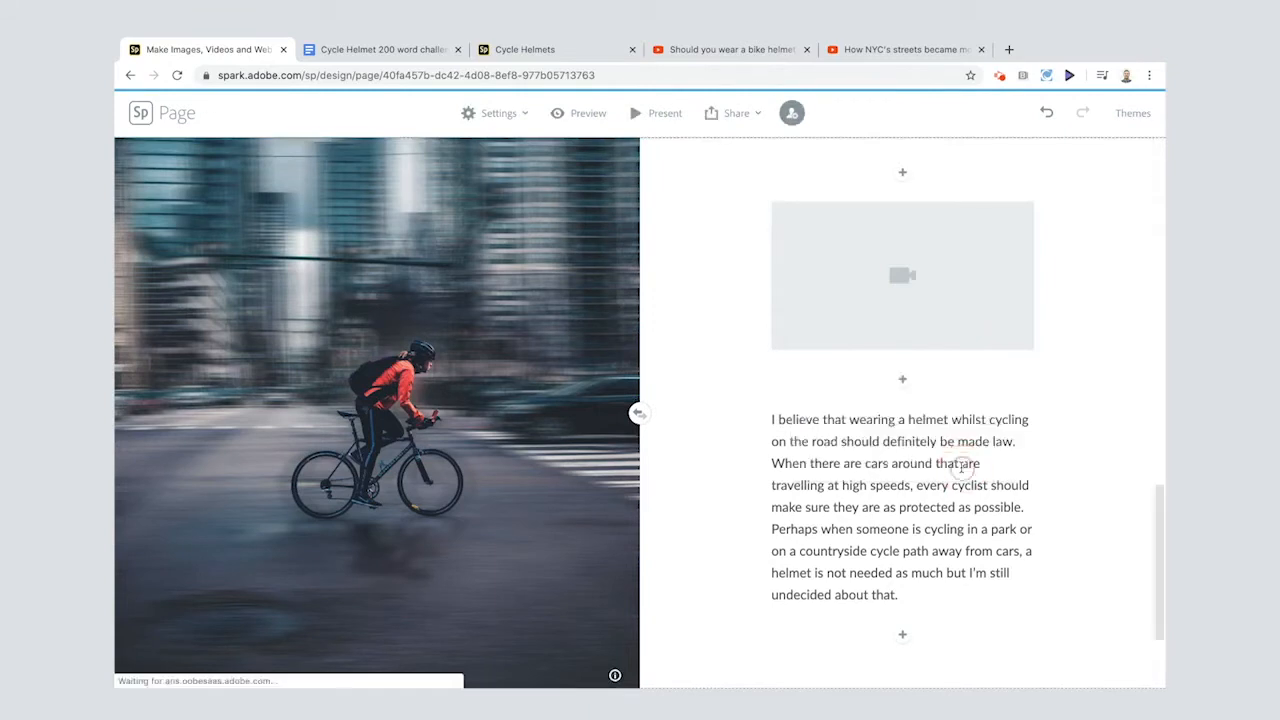
scroll(1078, 388, "up", 2)
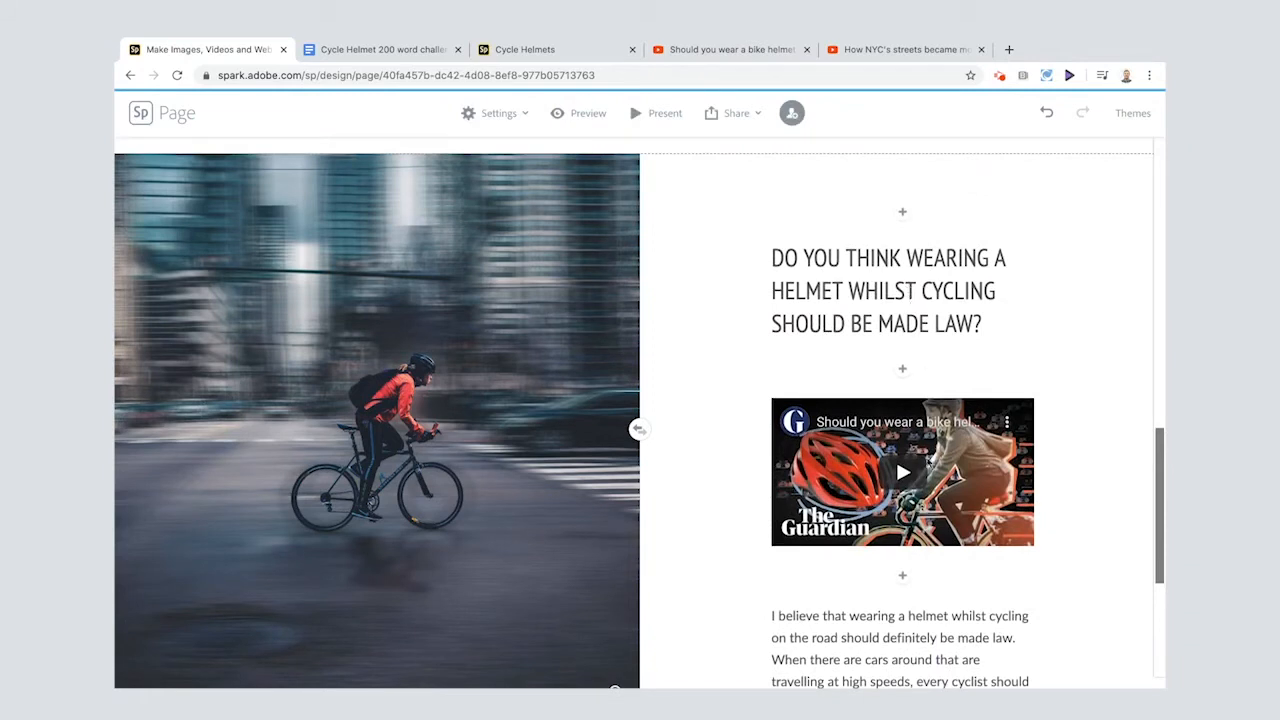
scroll(925, 450, "down", 2)
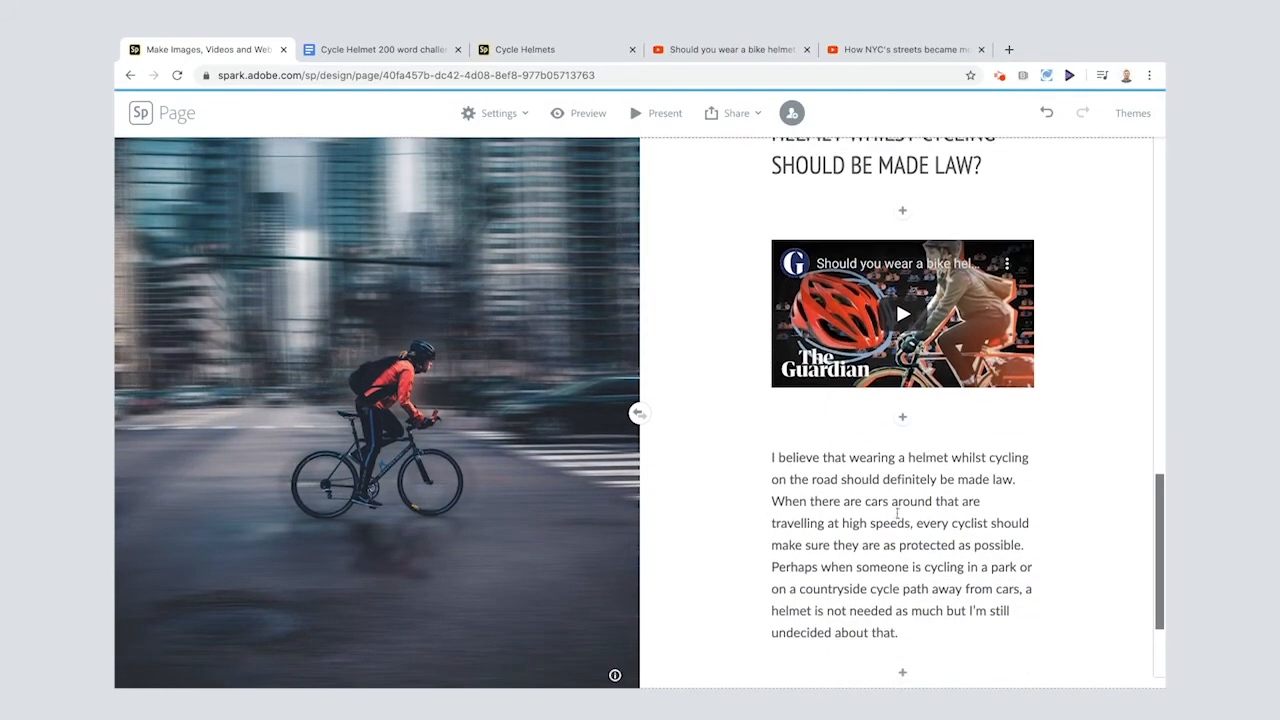
Add a second split layout section below the first one
scroll(893, 535, "down", 2)
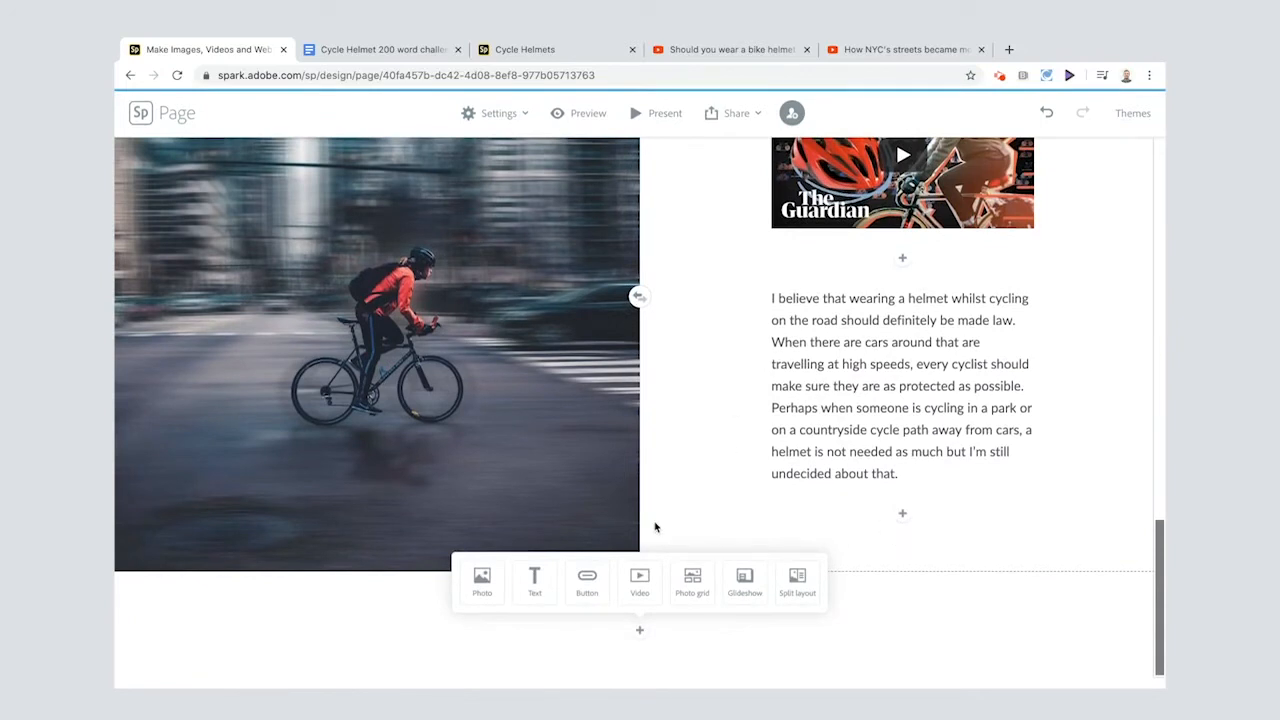
left_click(794, 578)
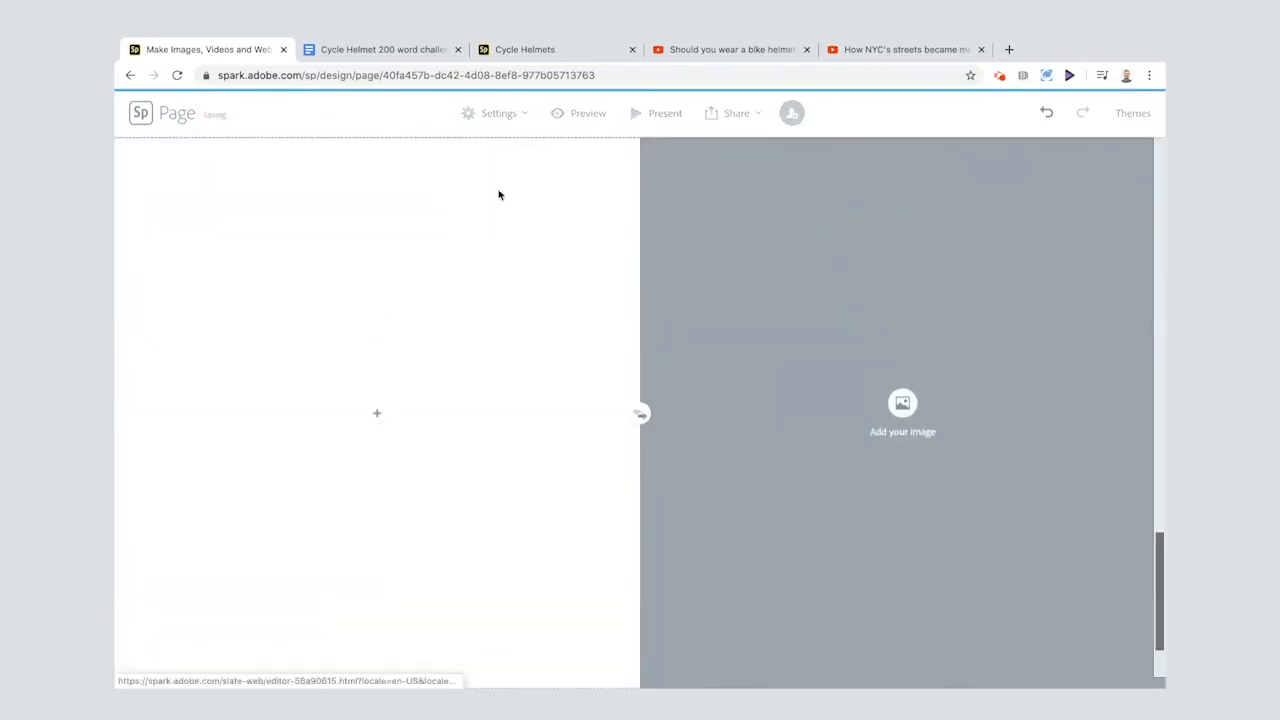
scroll(452, 420, "up", 5)
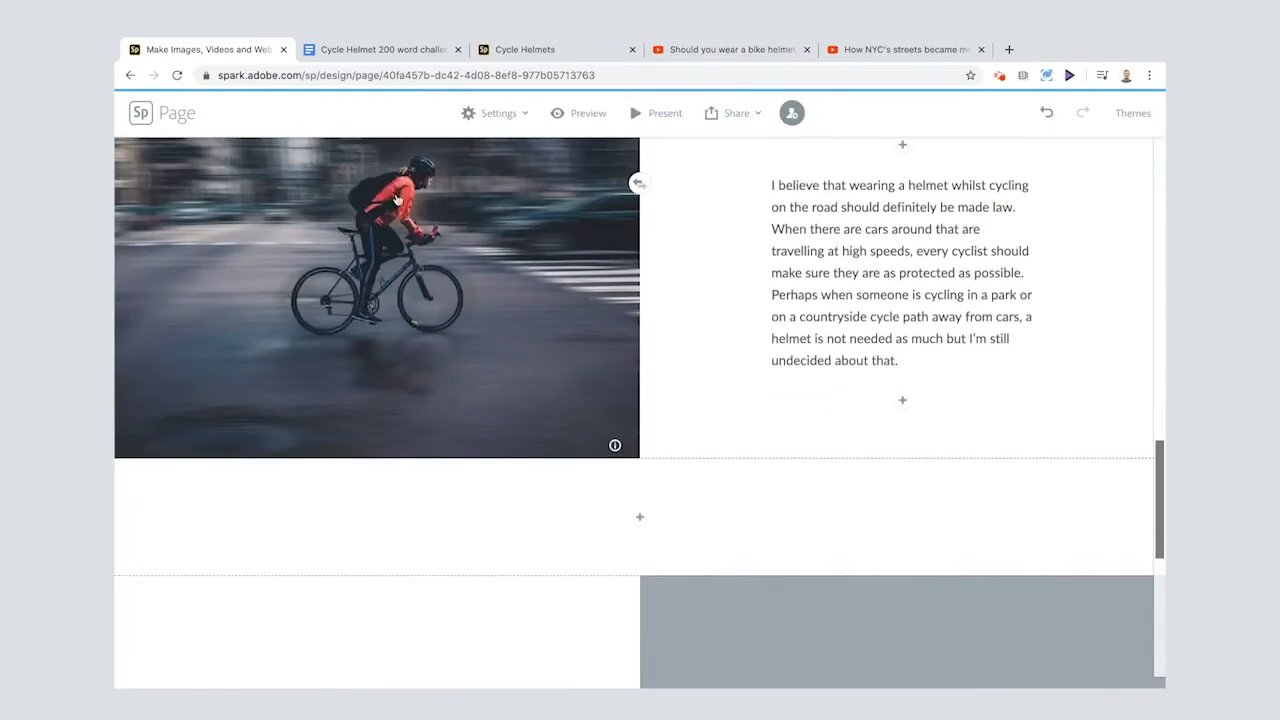
scroll(438, 320, "down", 3)
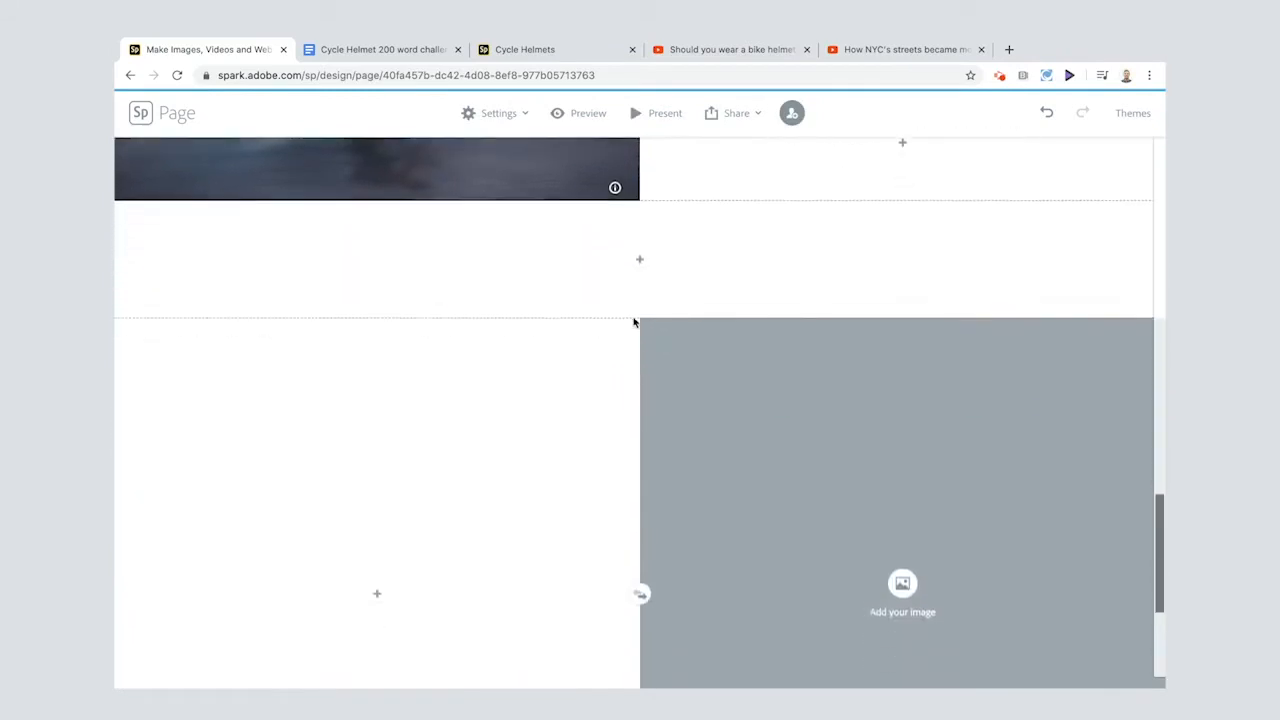
Add a text block to the second split layout containing the question about helmets affecting cycling's popularity and its answer
left_click(377, 593)
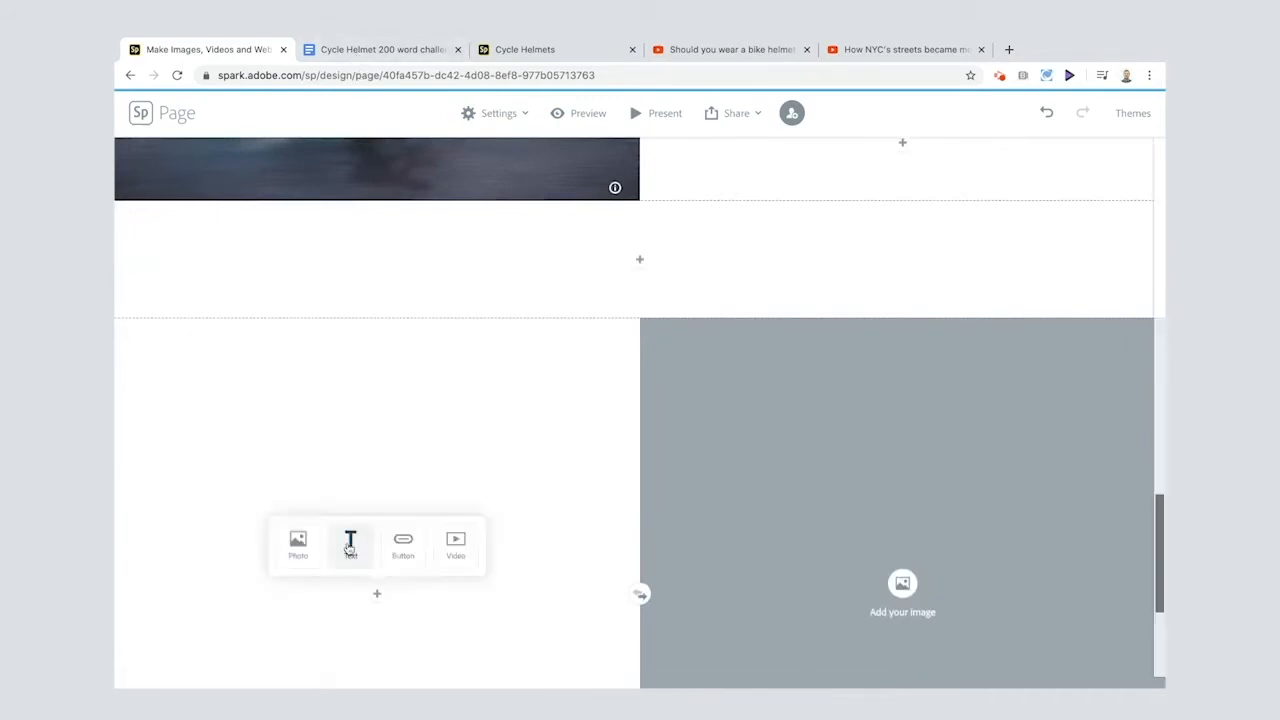
left_click(350, 545)
type("HOW MIGHT BEING FORCED TO WEAR A HELMET AFFECT THE POPULARITY OF CYCLING? I think, at least initially, some people will not like being forced to wear a helmet. This is often the case when people are forced to do new things but eventually I think they will get used to it. I am sure some people will decide to stop cycling to work or school for example but, once they realise how much they miss cycling, they will soon get a helmet and get back on their bike.")
scroll(349, 549, "up", 2)
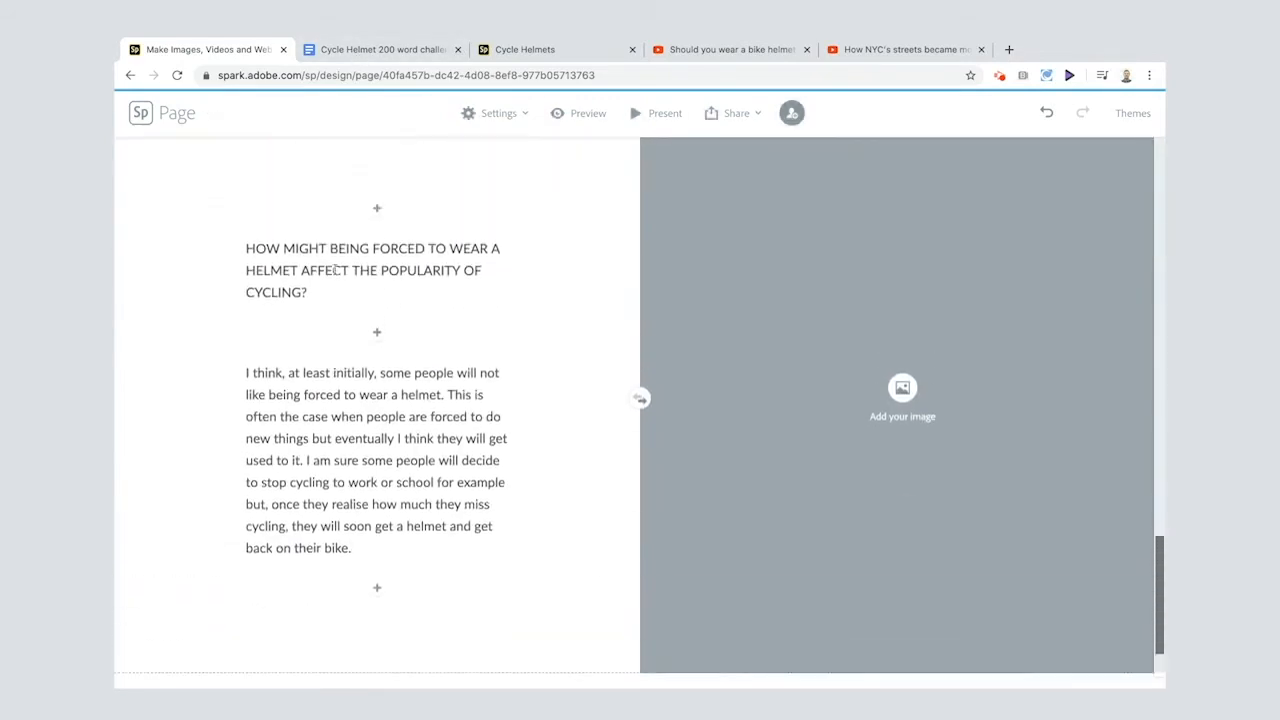
Format the question "HOW MIGHT BEING FORCED TO WEAR A HELMET AFFECT THE POPULARITY OF CYCLING?" as a centred H2 heading
left_click(328, 252)
left_click(192, 214)
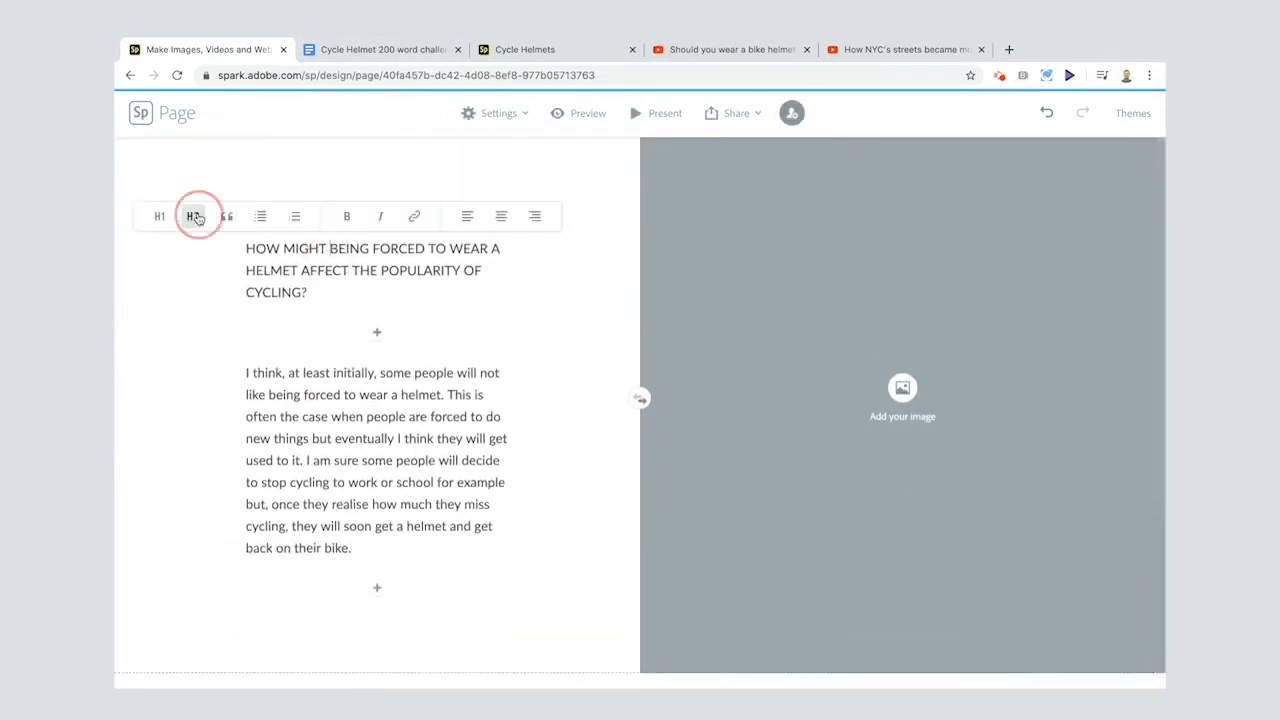
left_click_drag(334, 415, 444, 437)
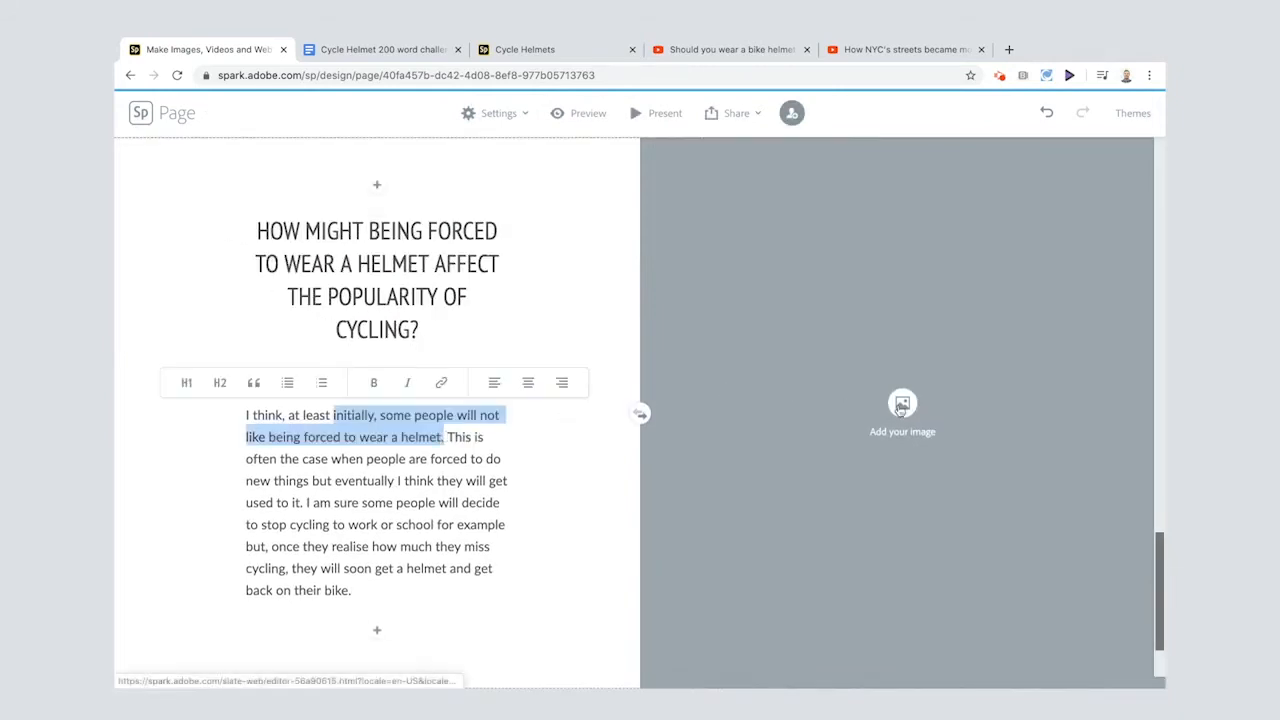
Search the free photos for "bmx" and fill the second split layout's image side with the rider jumping above a seated woman
left_click(901, 406)
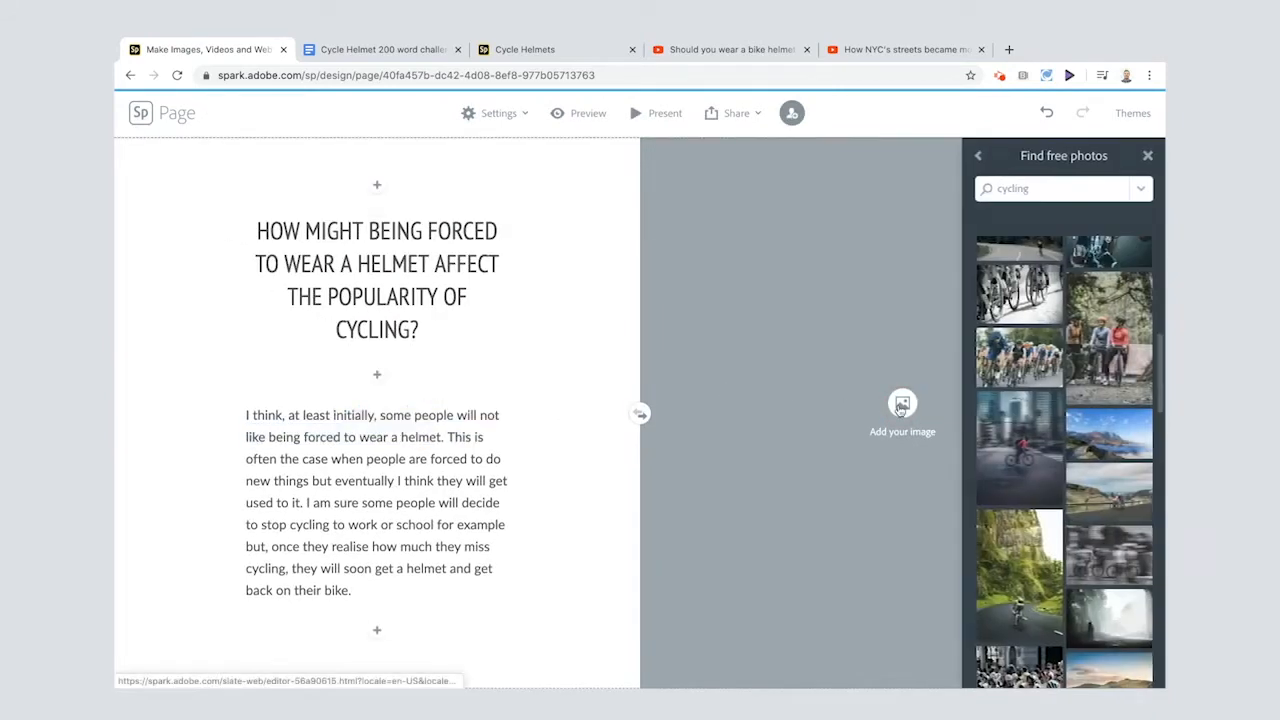
left_click(1008, 187)
type("bmx")
key("Return")
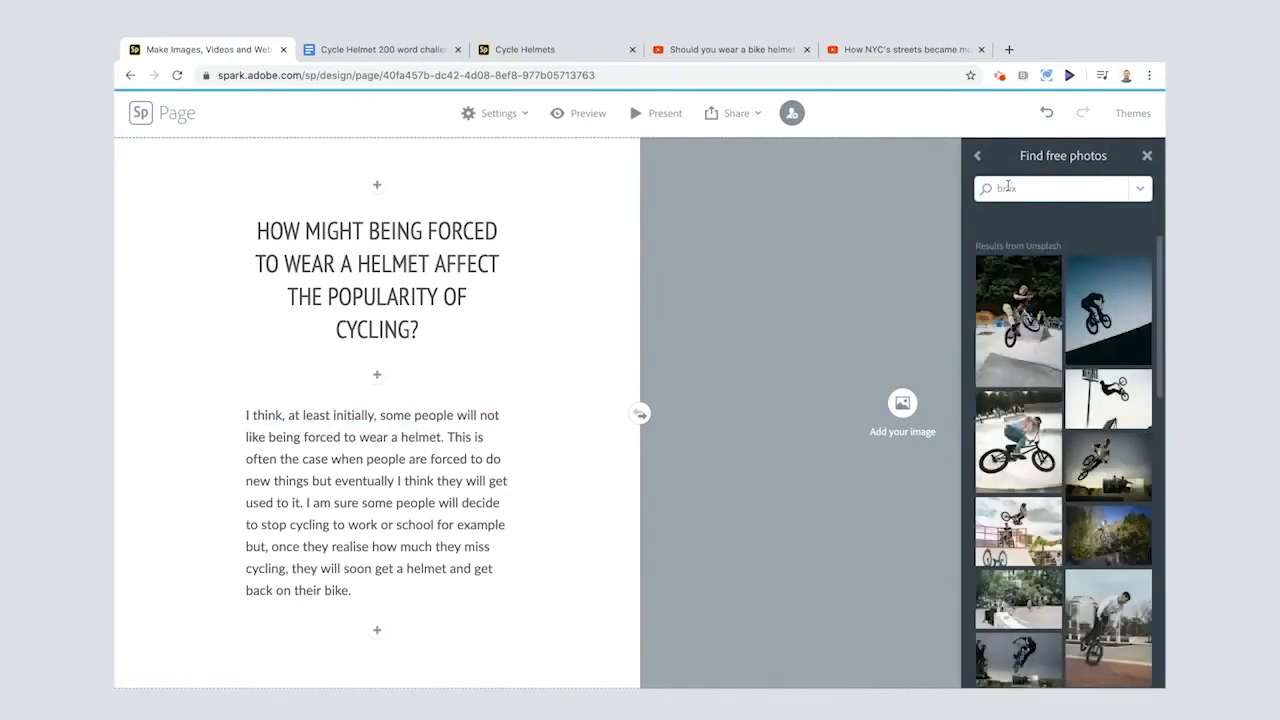
scroll(1043, 567, "down", 5)
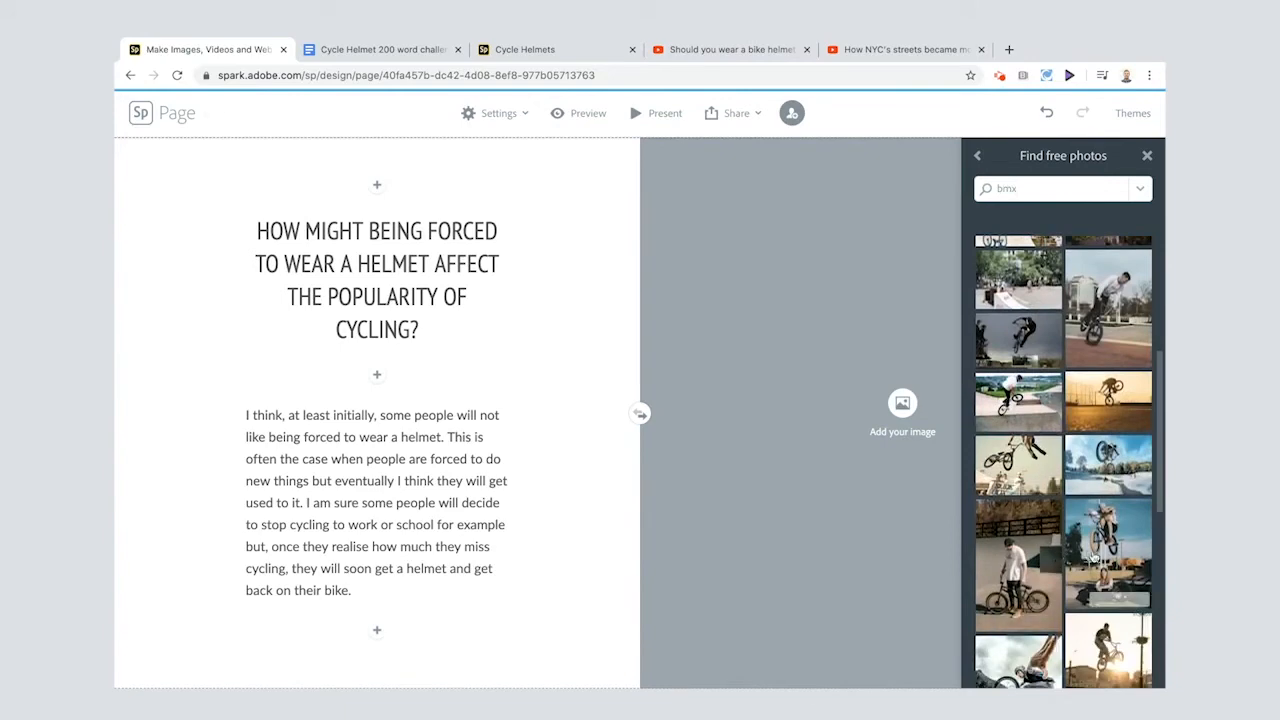
left_click(1095, 556)
Move the BMX photo's focal point up onto the rider's bike frame and save it
left_click(855, 491)
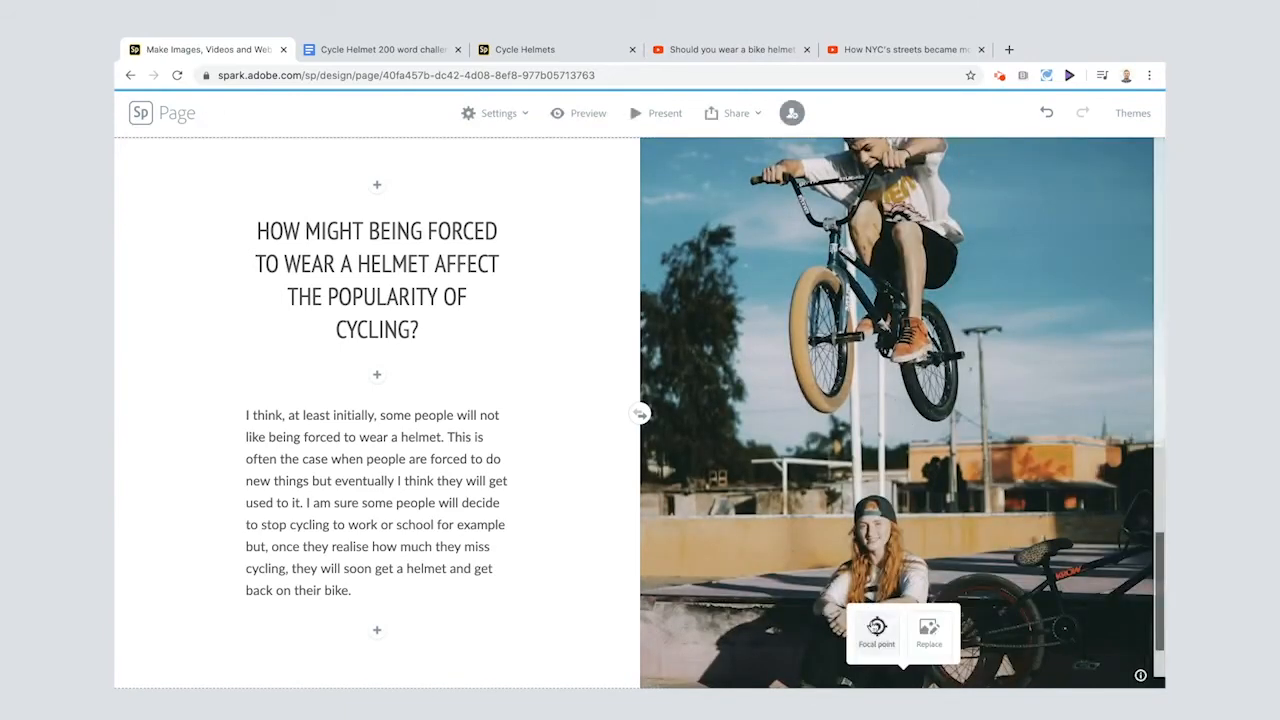
left_click(876, 630)
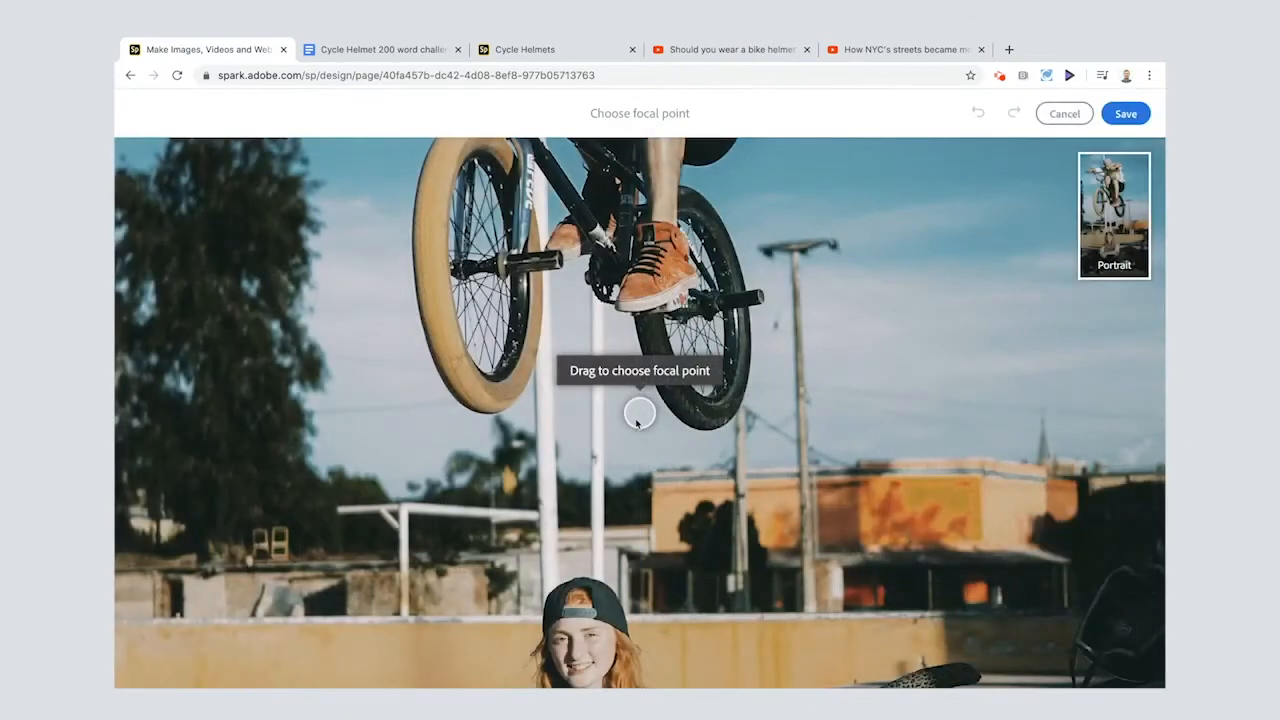
left_click_drag(638, 422, 632, 312)
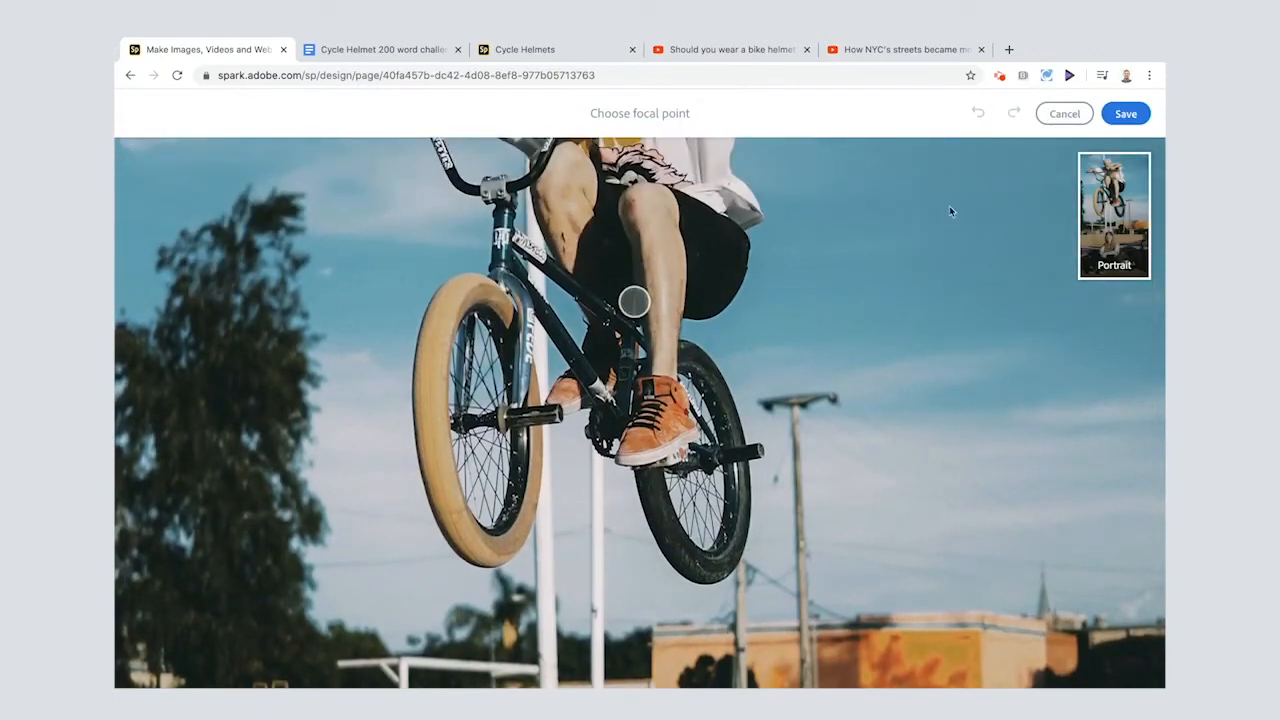
left_click(1124, 113)
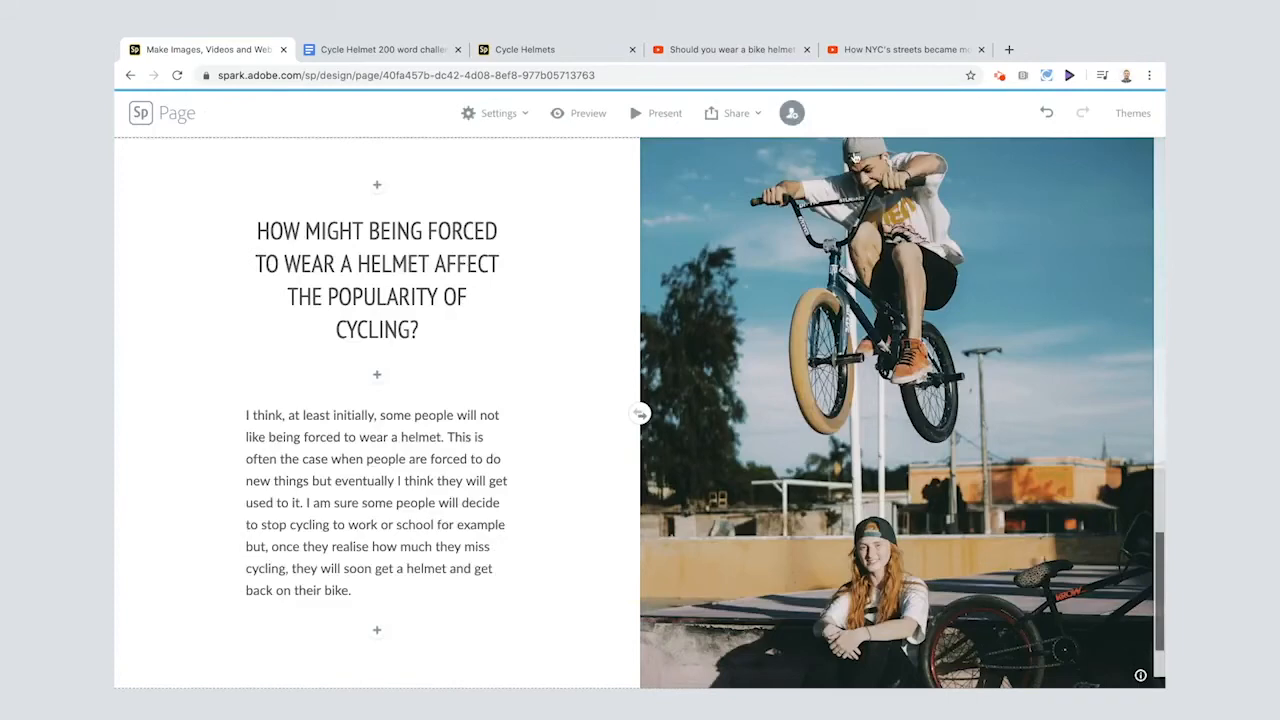
Add a third split layout section below the BMX photo section
scroll(855, 157, "down", 1)
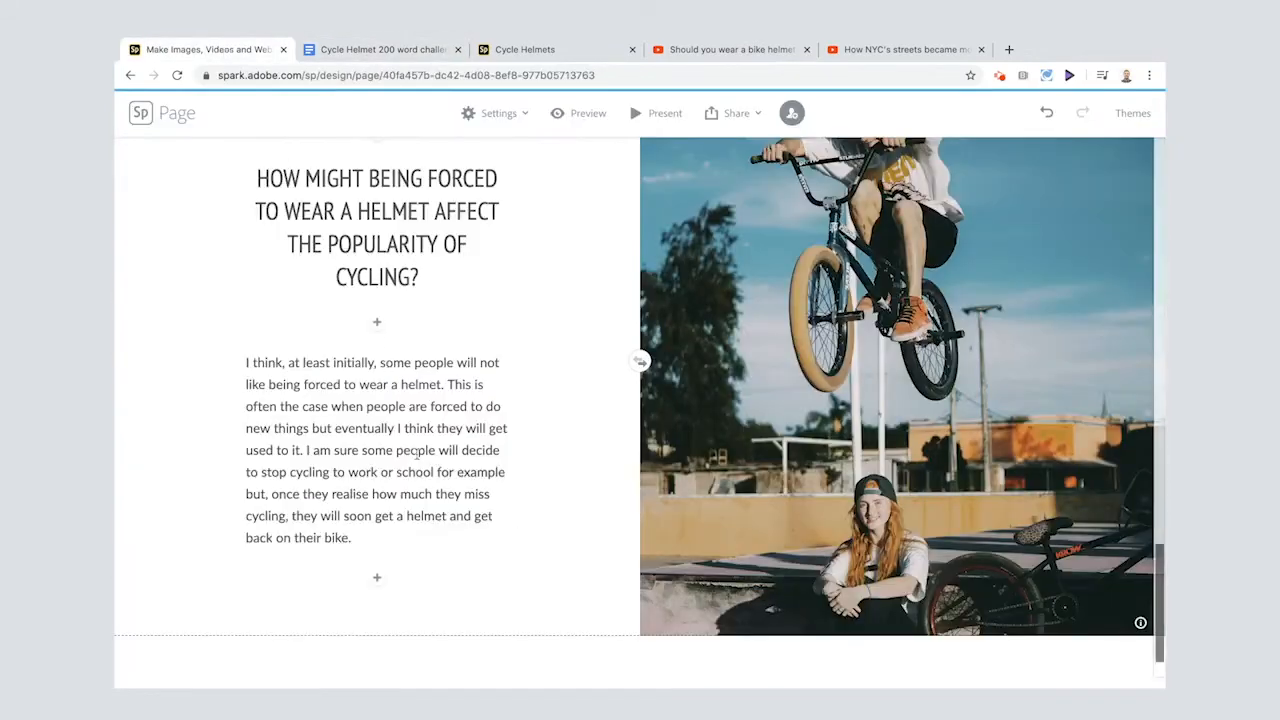
scroll(608, 527, "down", 1)
left_click(776, 587)
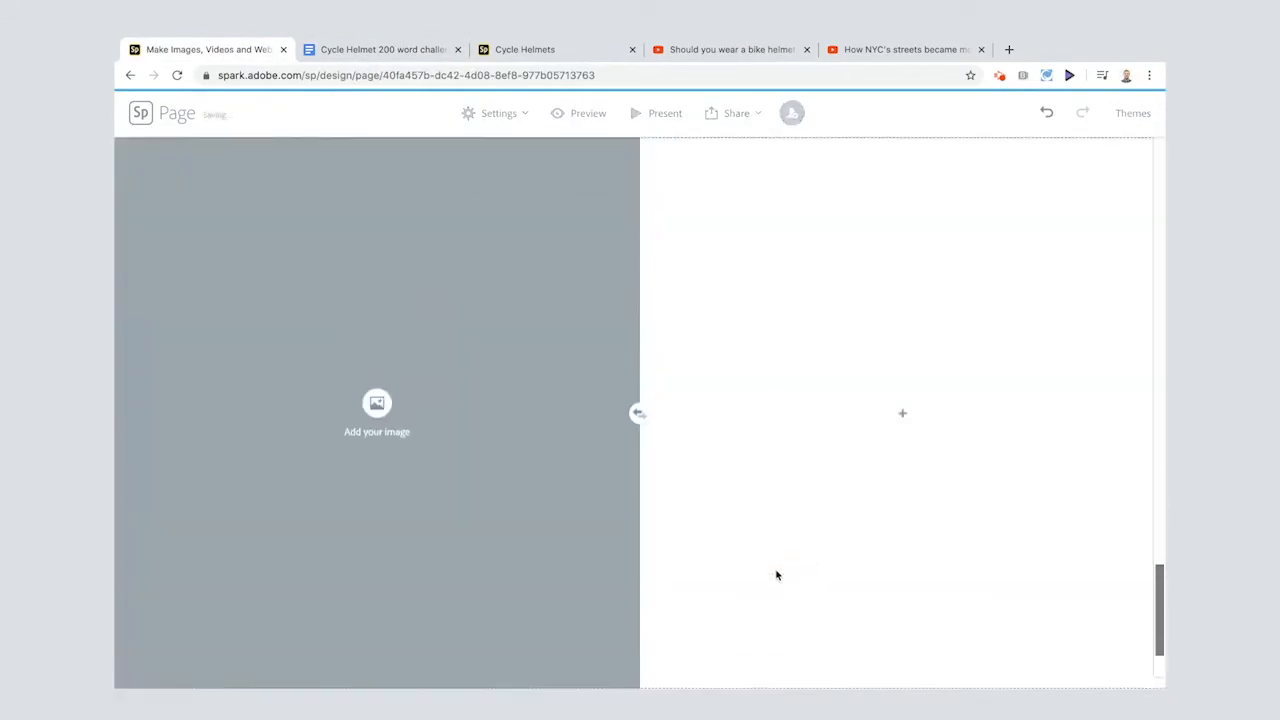
Paste the keep-active question and answer into the third split layout, and fill its image side with the speeding wing-mirror photo from a free "car" search
left_click(871, 374)
key("ctrl+v")
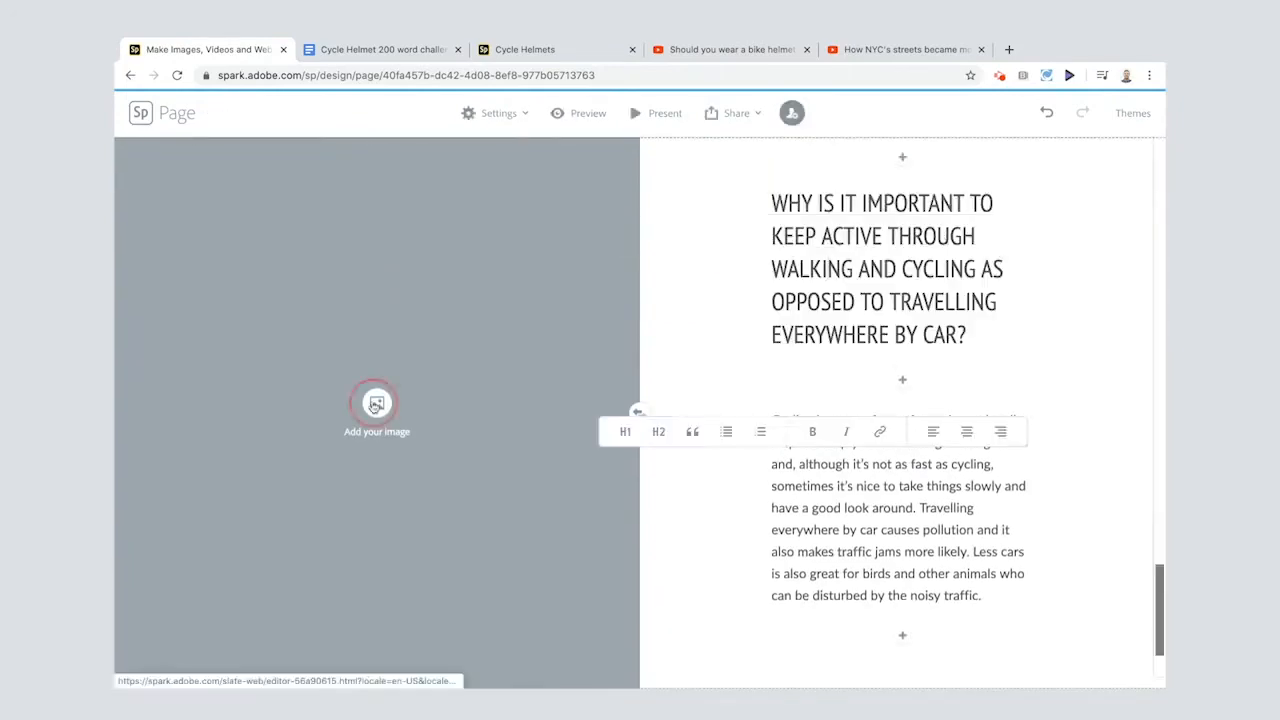
left_click(376, 405)
left_click(977, 156)
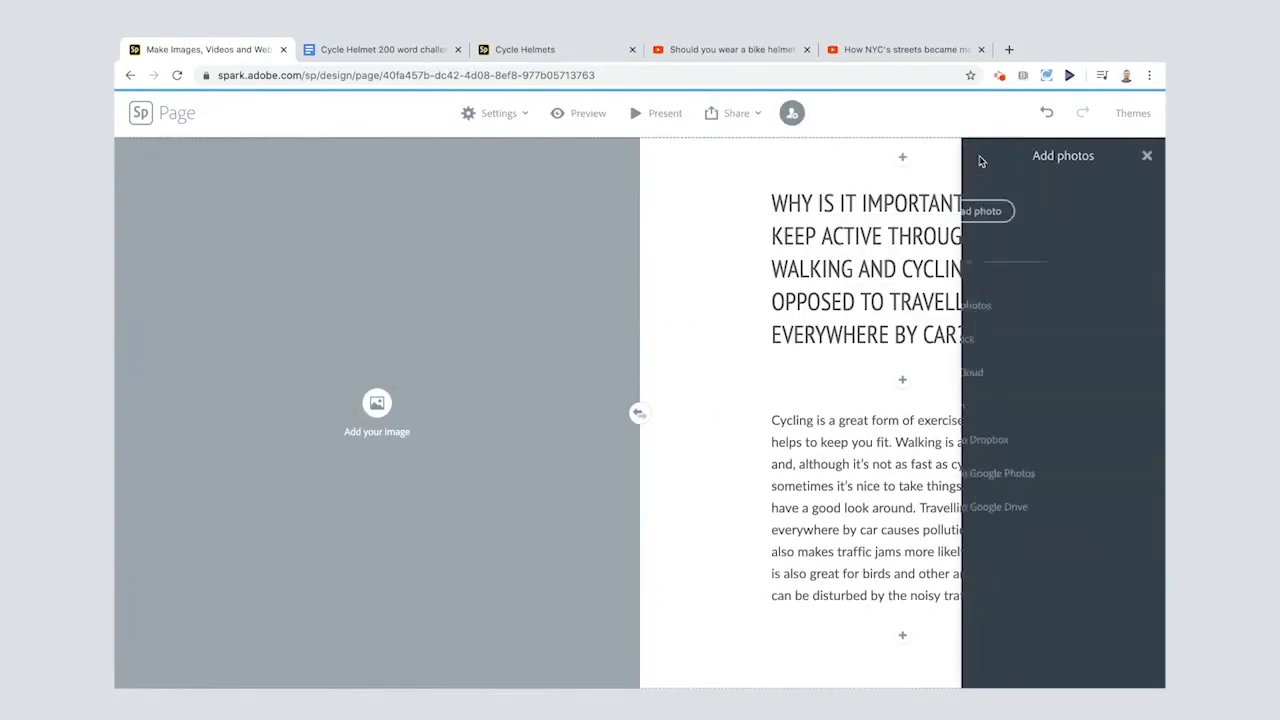
type("car")
key("Return")
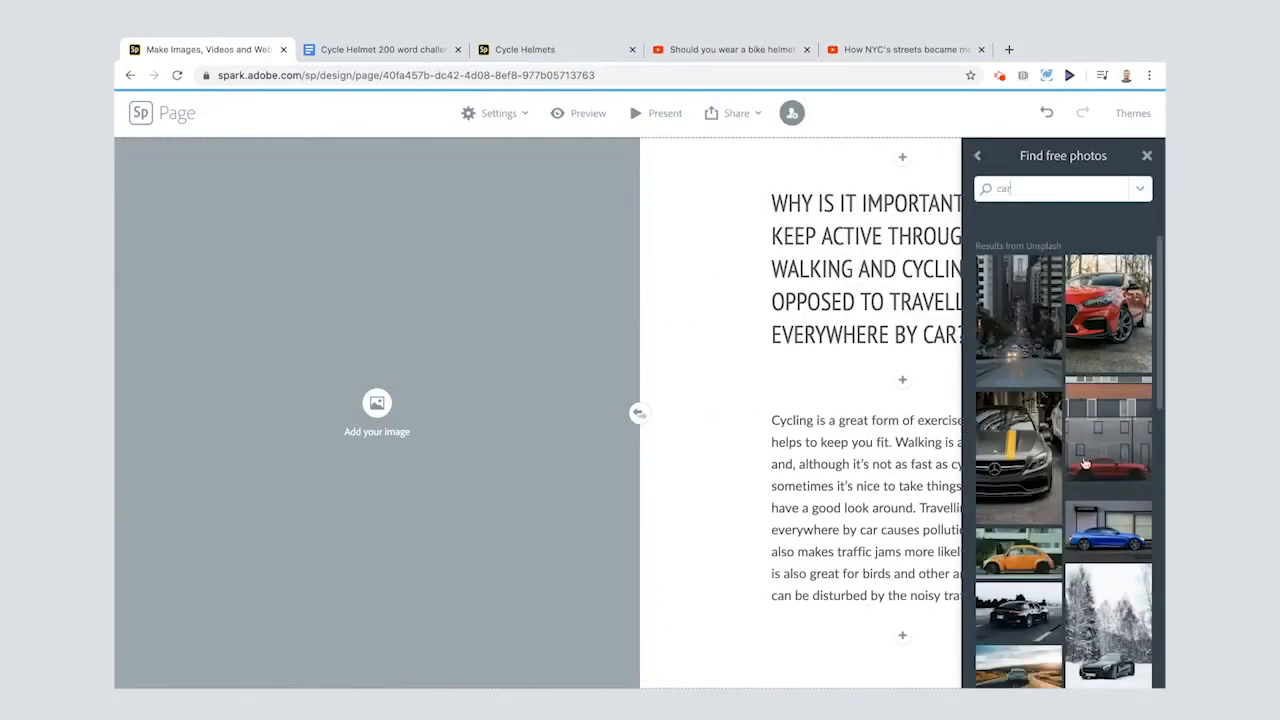
scroll(1085, 463, "down", 5)
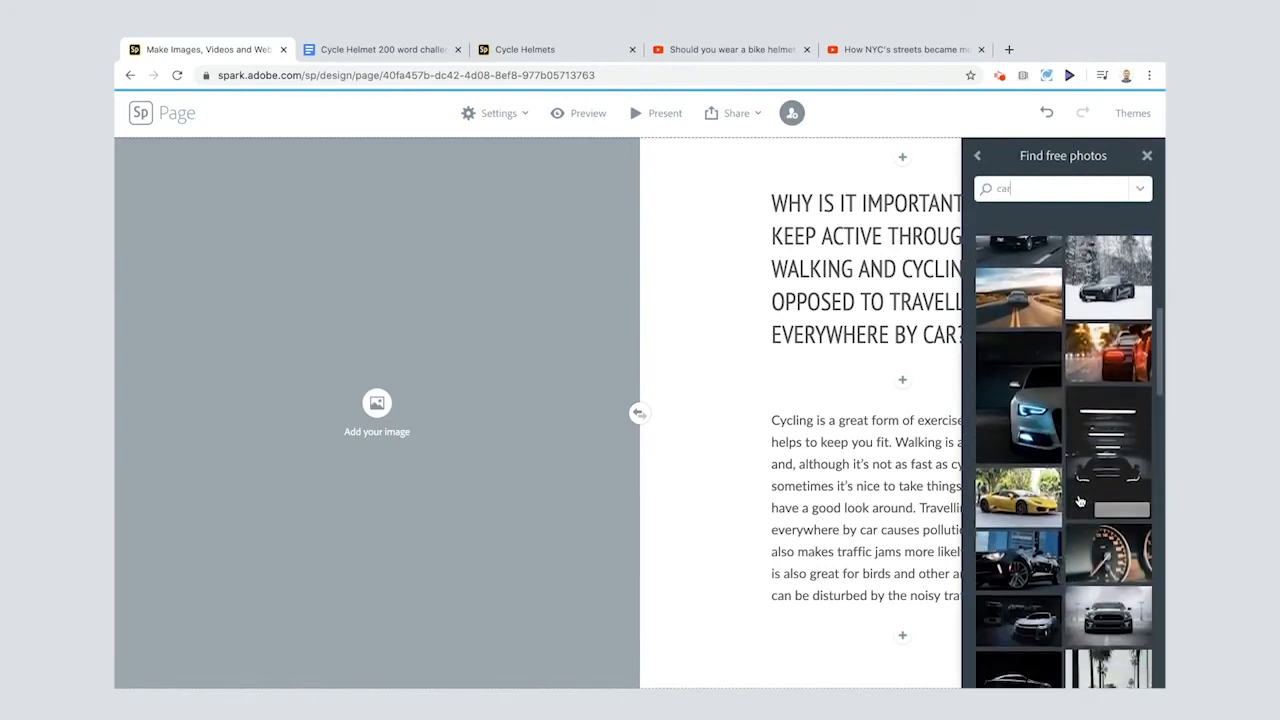
scroll(1080, 501, "down", 3)
left_click(1038, 503)
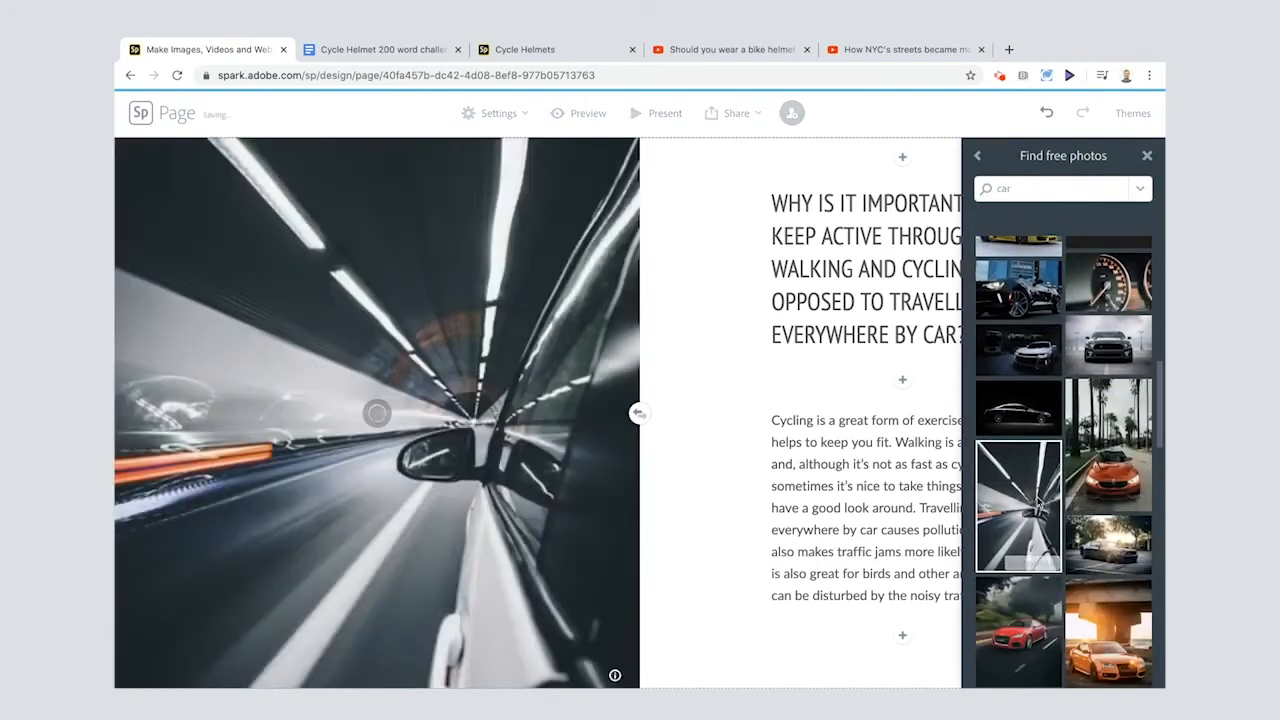
left_click(1147, 156)
Add a fourth split layout and enter "HOW CAN TOWNS AND CITIES BE DESIGNED TO ENCOURAGE MORE PEOPLE TO CYCLE?" with its answer on the text side
scroll(640, 600, "down", 2)
left_click(640, 630)
left_click(797, 585)
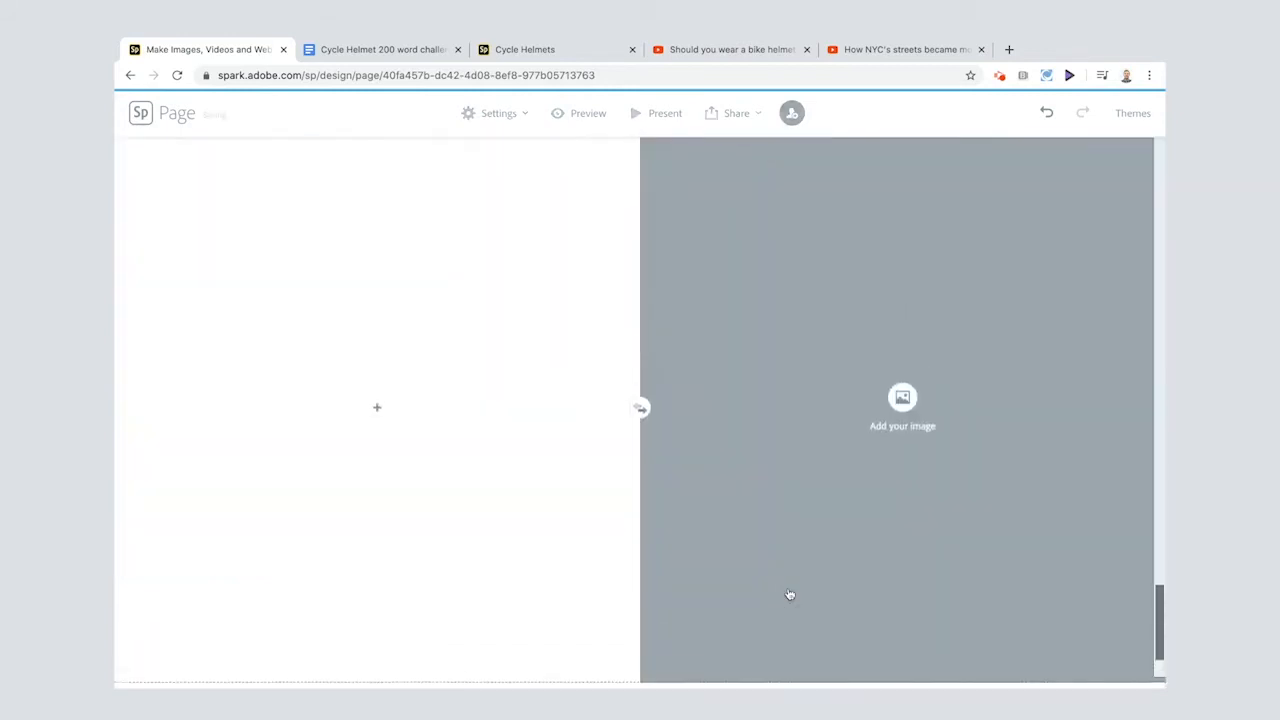
left_click(380, 414)
left_click(349, 366)
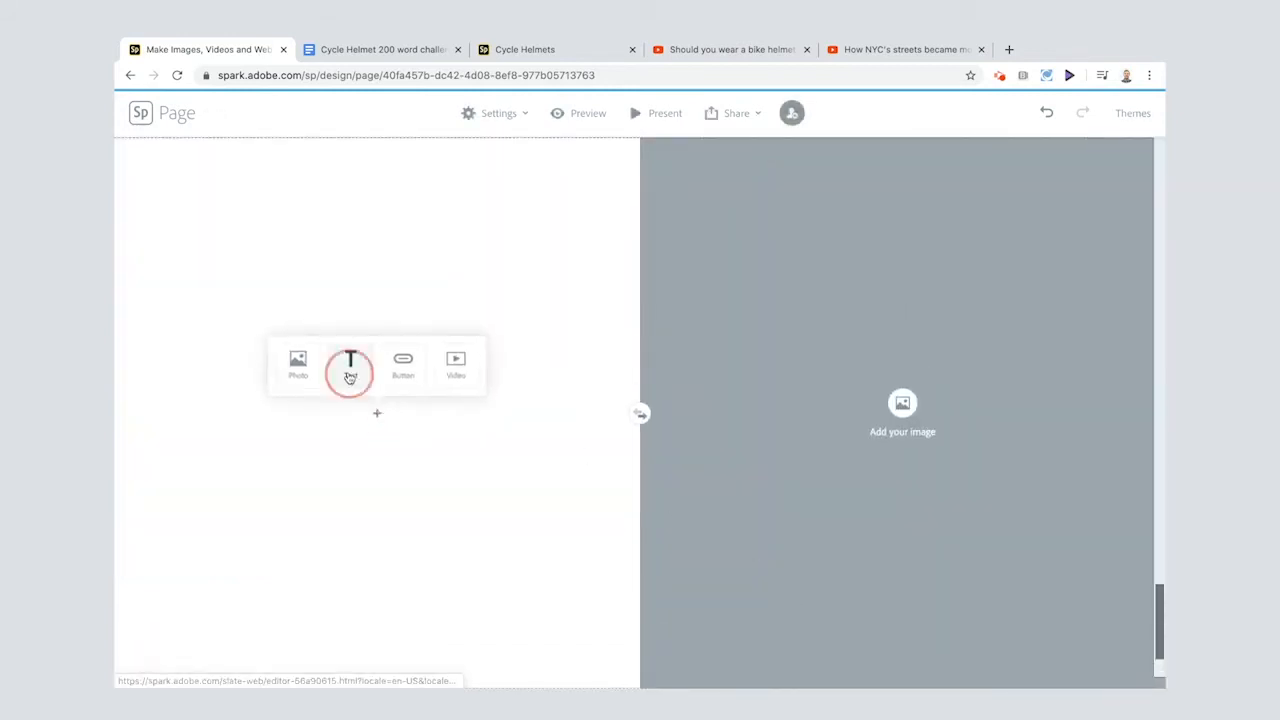
type("HOW CAN TOWNS AND CITIES BE DESIGNED TO ENCOURAGE MORE PEOPLE TO CYCLE? Town and city centres should be car-free so that pedestrians and cyclists can feel safe. Also, public transport should be free so that people don't feel the need to drive into the centre. Most car parks should be turned into grassy picnic areas. Finally, parking the car in the city should be reserved only for older people, those with disabilities and families with very young children.")
Format the question about designing towns and cities for cycling as a quote, leaving its answer as plain text
left_click(333, 188)
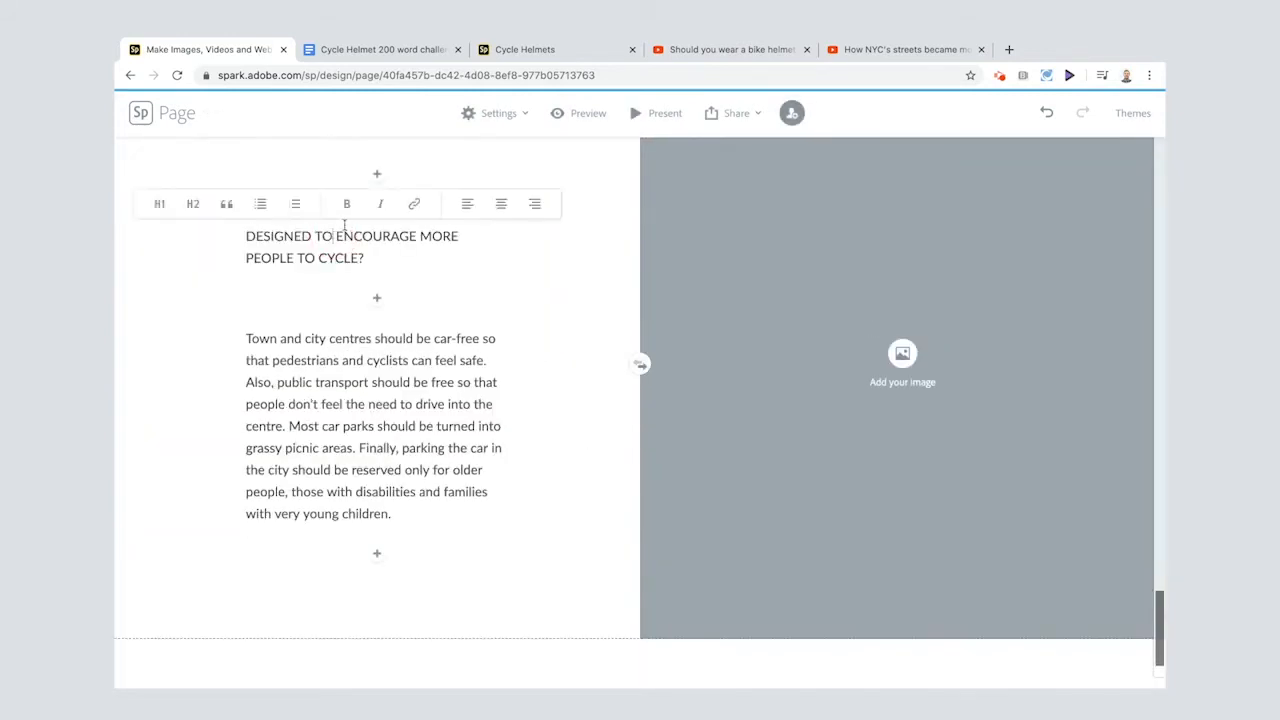
left_click(190, 205)
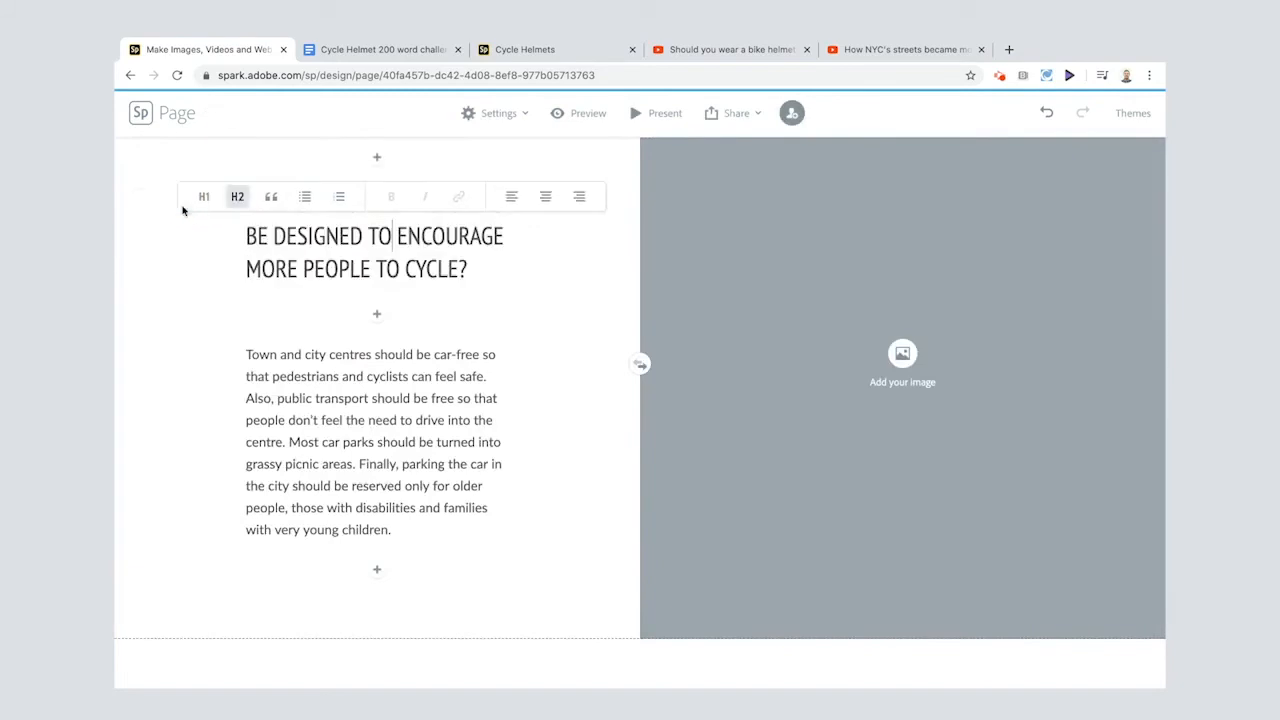
left_click(270, 197)
left_click(404, 387)
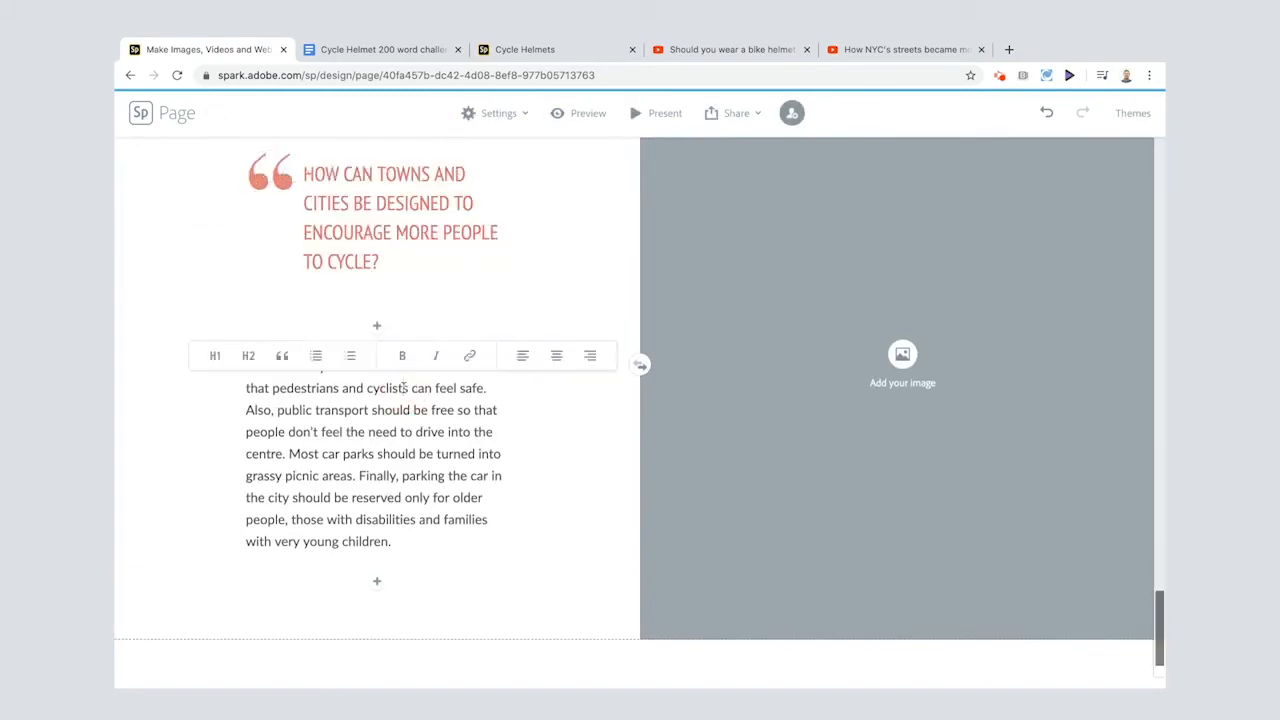
Search the free photos for "pedestrians" and fill the fourth split layout's image side with the man in black on the tram-lined street
left_click(902, 354)
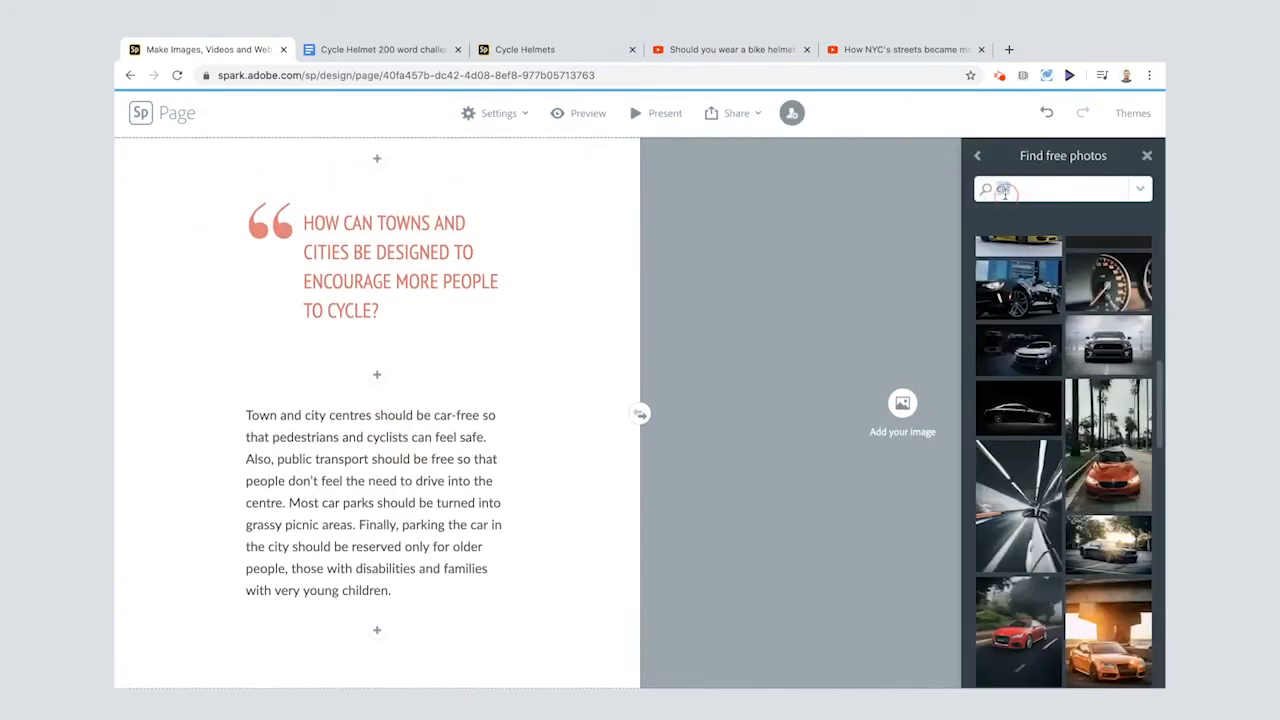
key("Return")
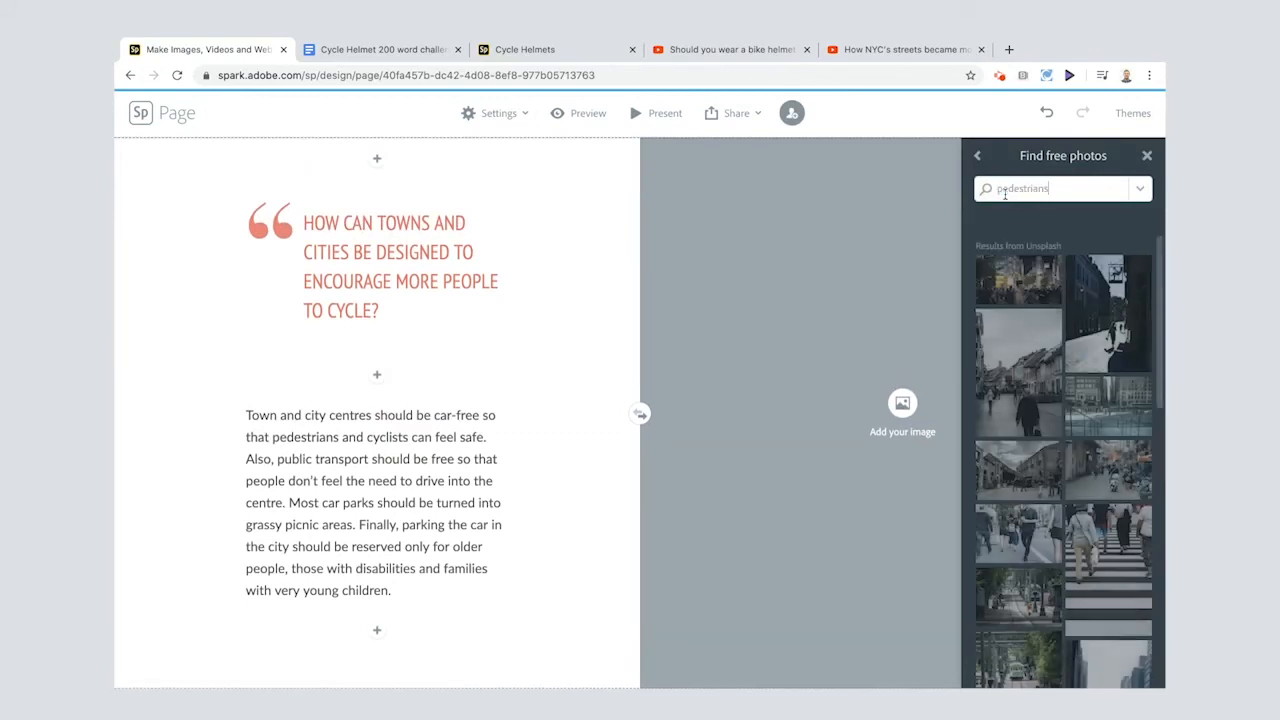
scroll(1025, 425, "down", 10)
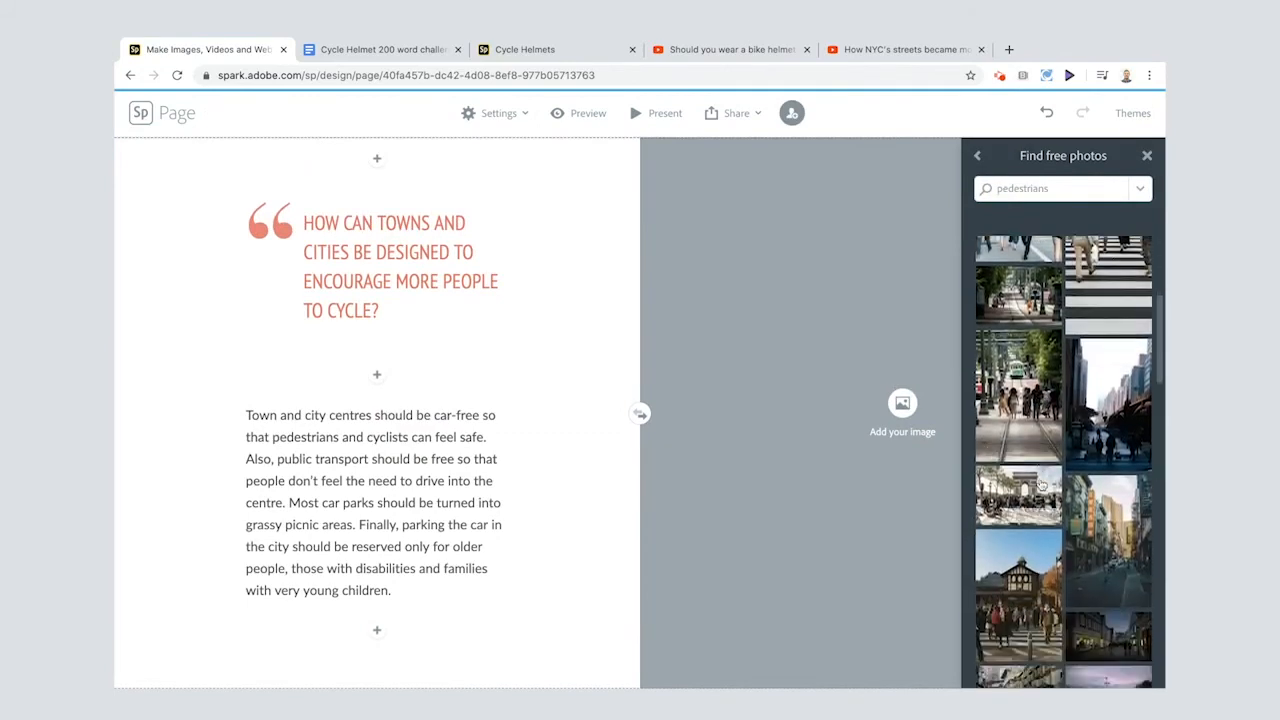
left_click(1018, 545)
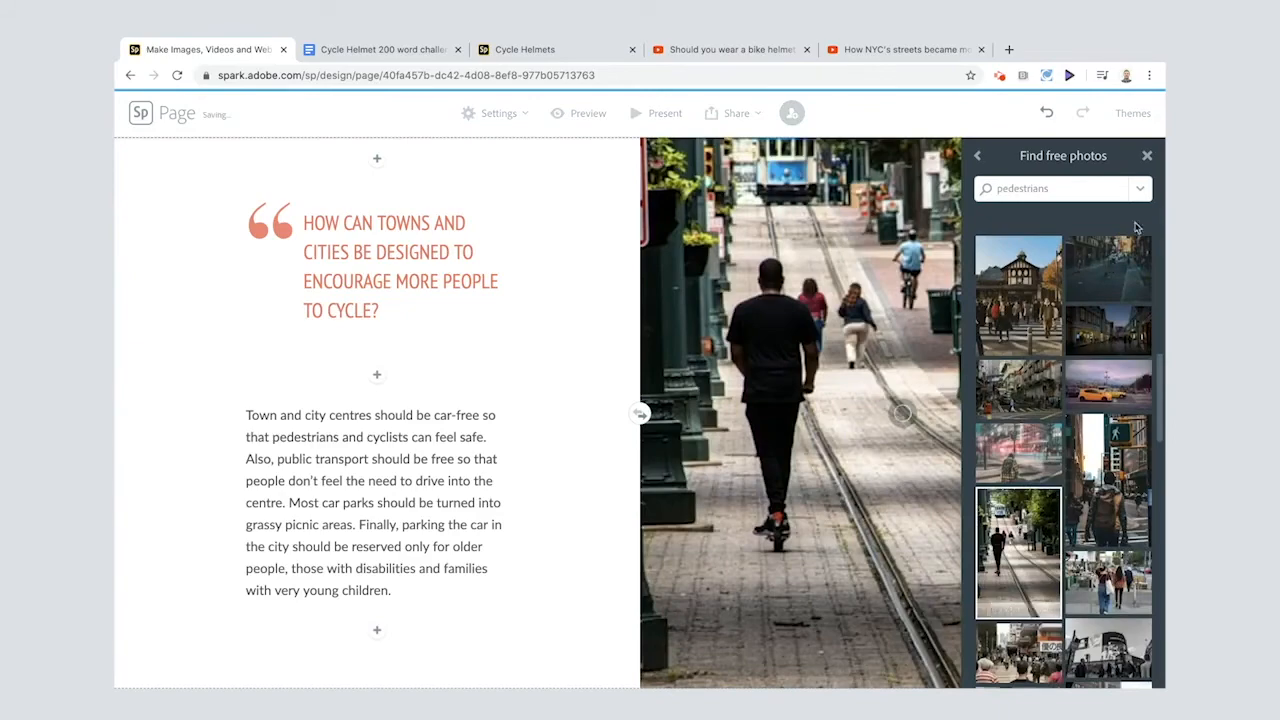
left_click(1147, 155)
Present the finished page and look through its title, introduction and first split layout section
scroll(547, 272, "up", 20)
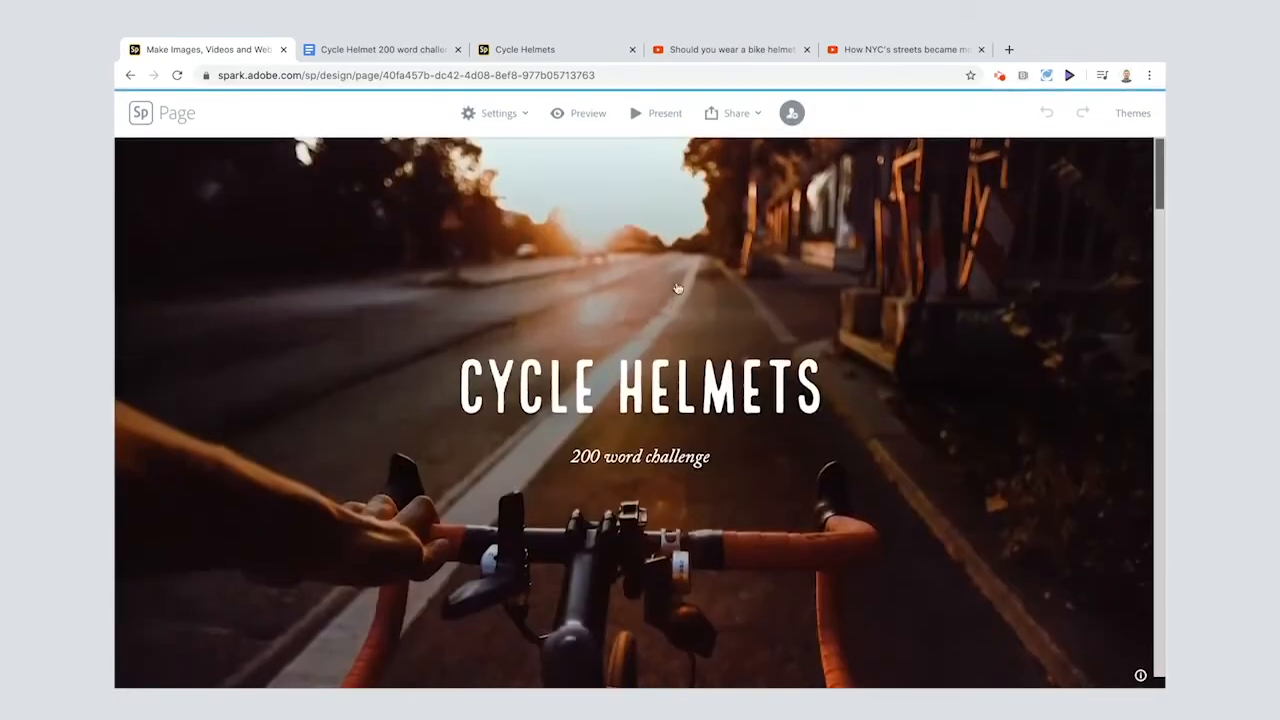
left_click(652, 113)
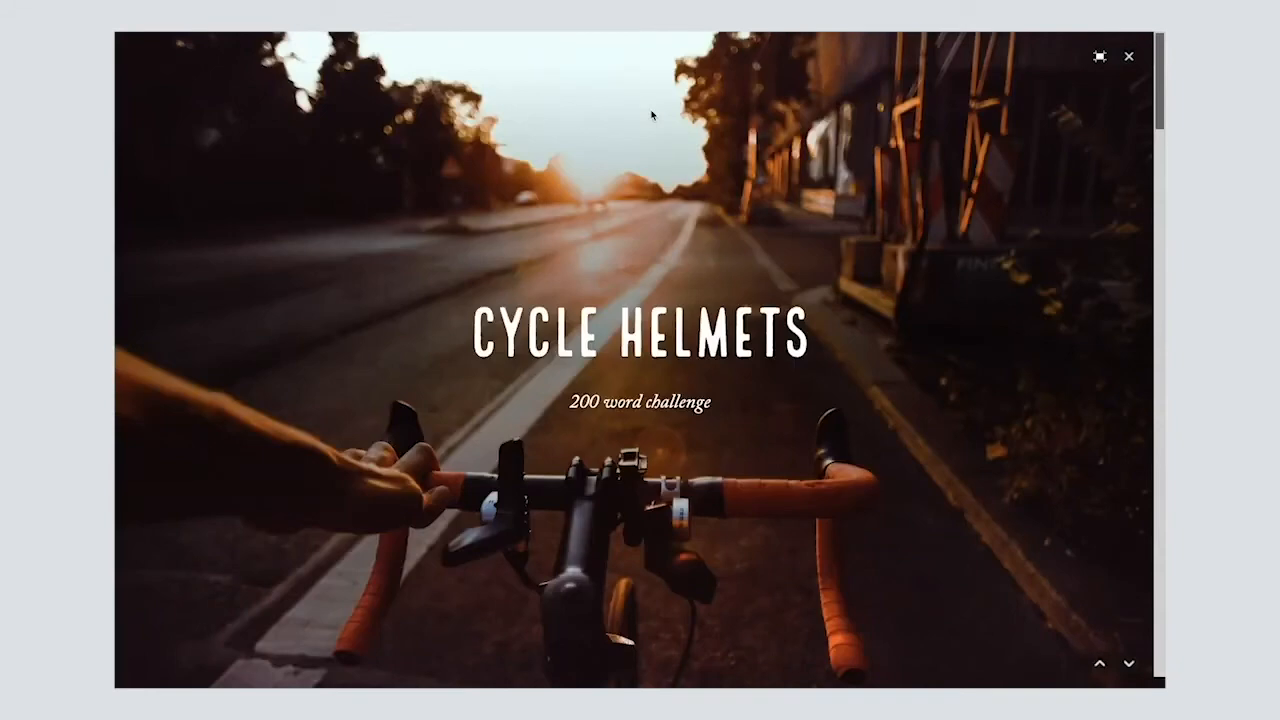
scroll(651, 115, "down", 8)
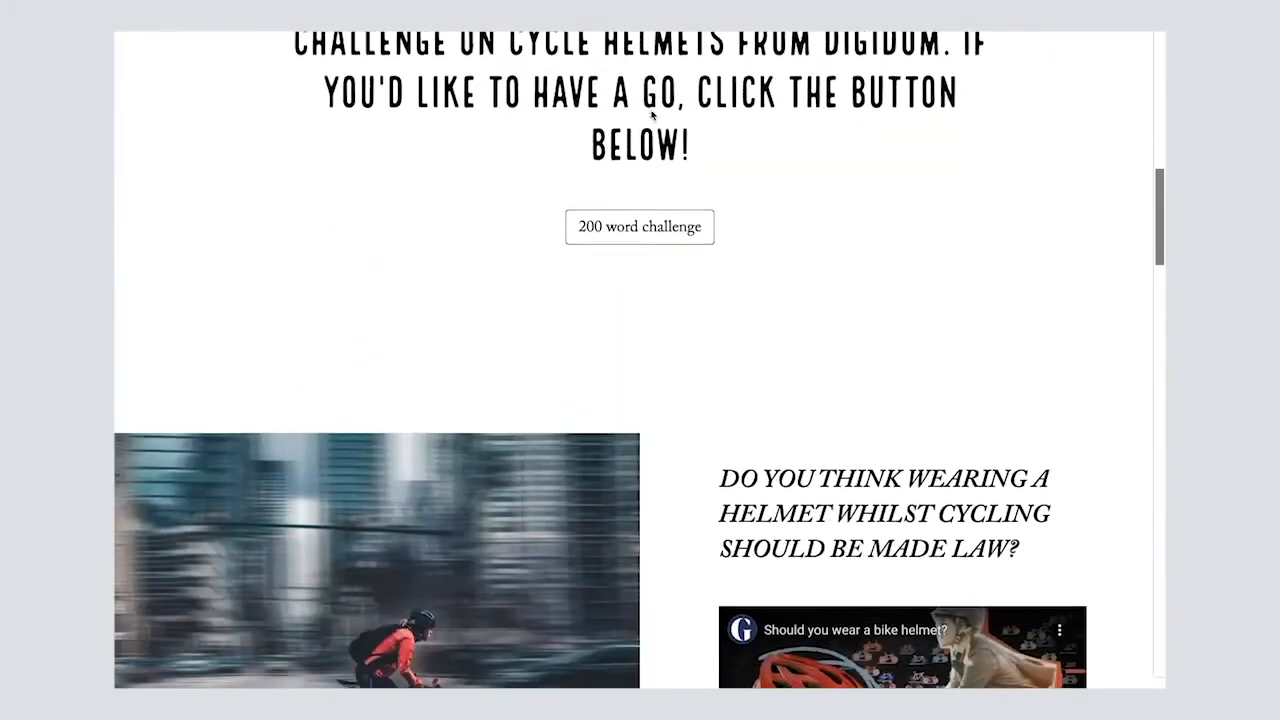
scroll(651, 115, "down", 2)
scroll(651, 115, "up", 10)
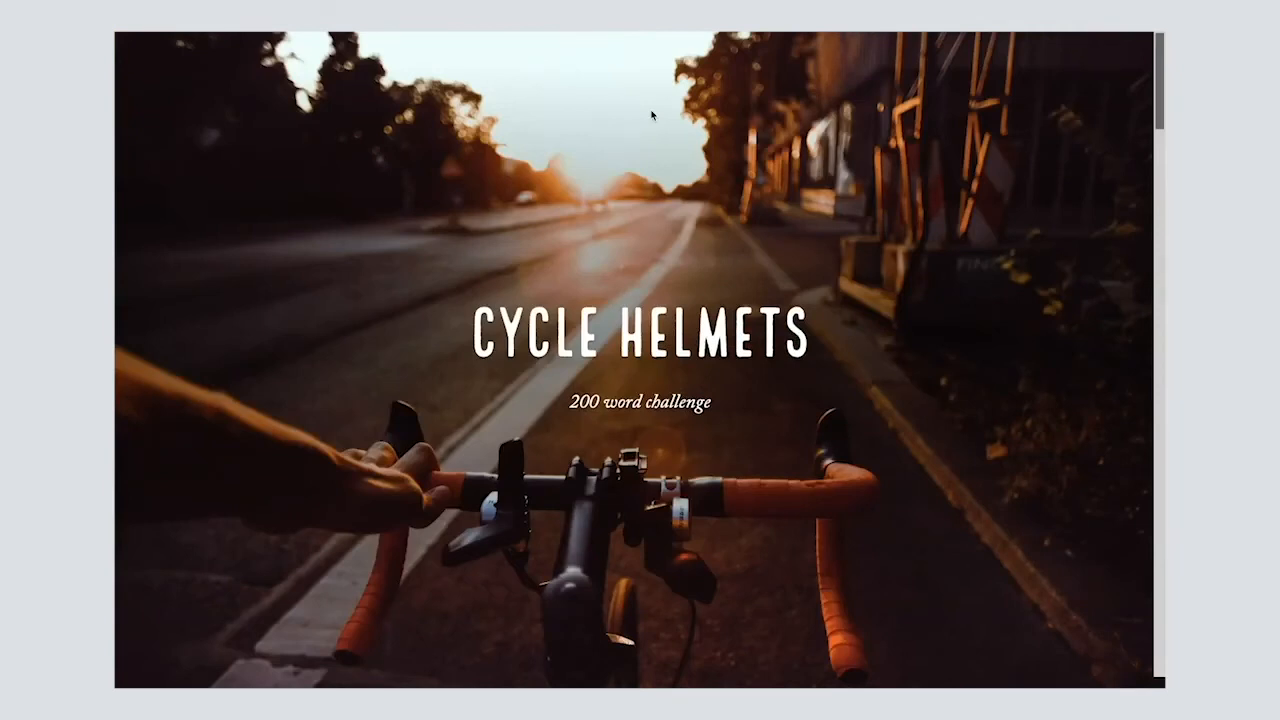
scroll(651, 115, "down", 5)
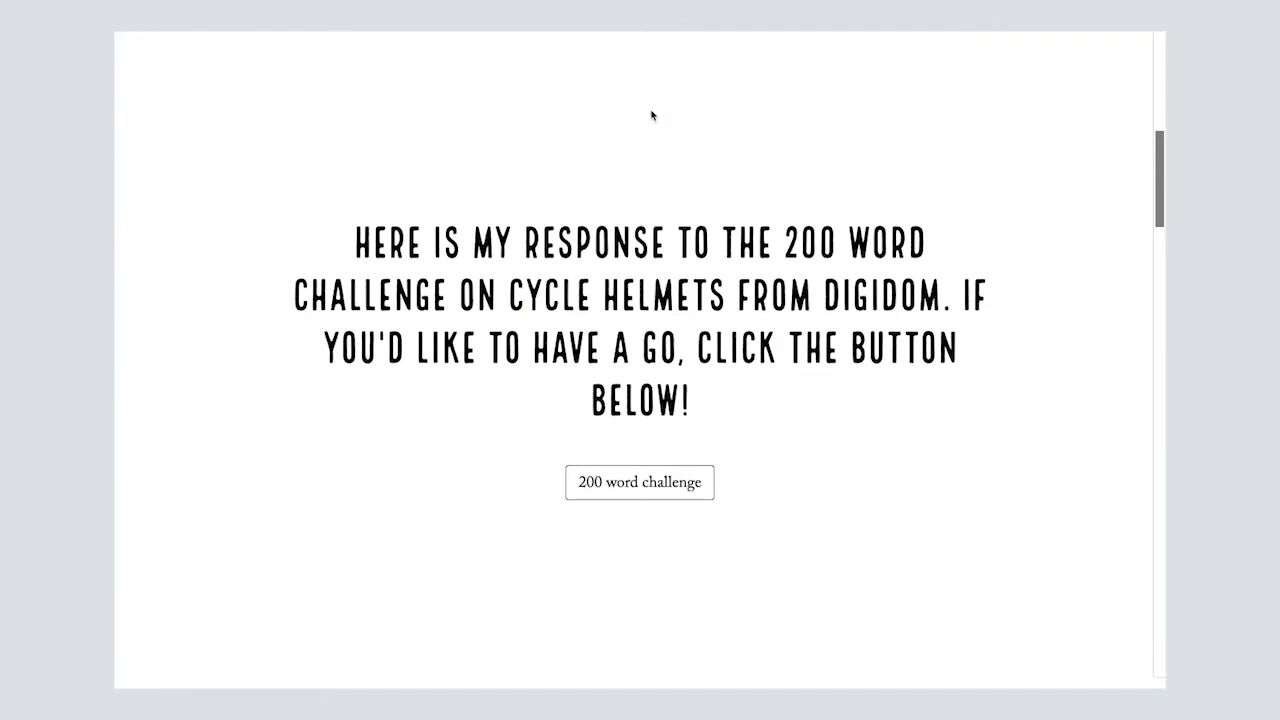
scroll(651, 115, "down", 6)
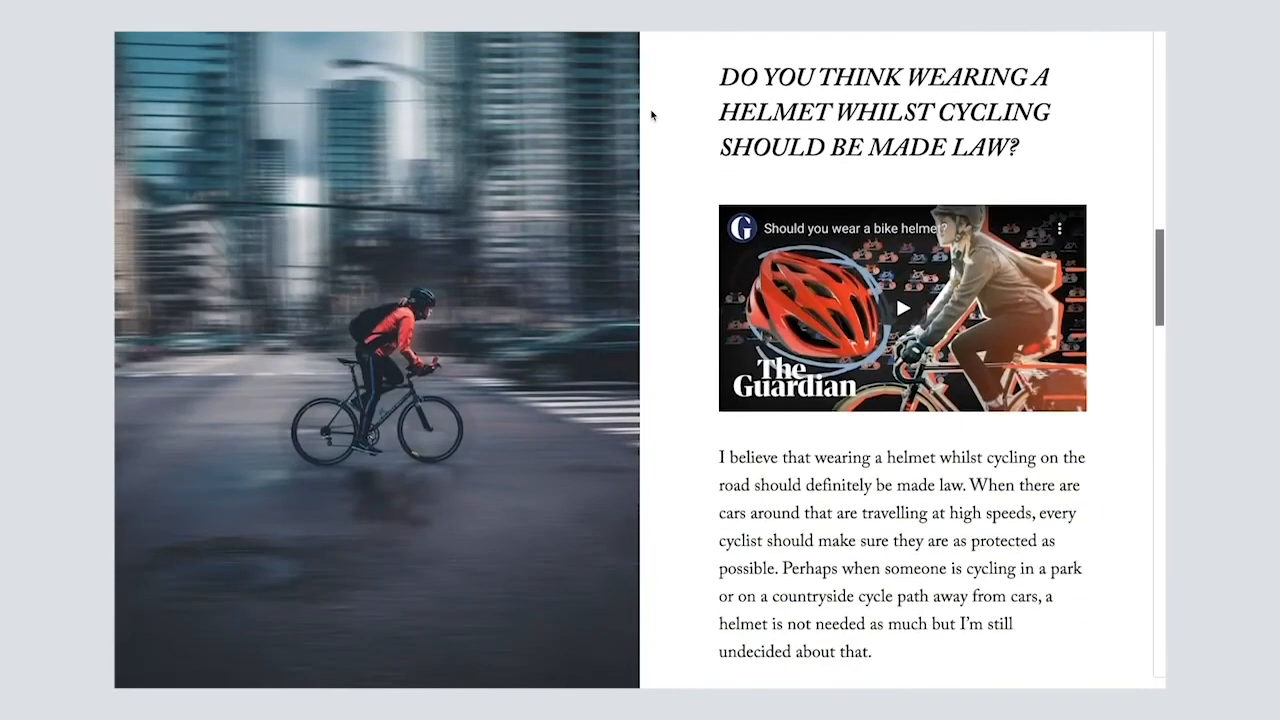